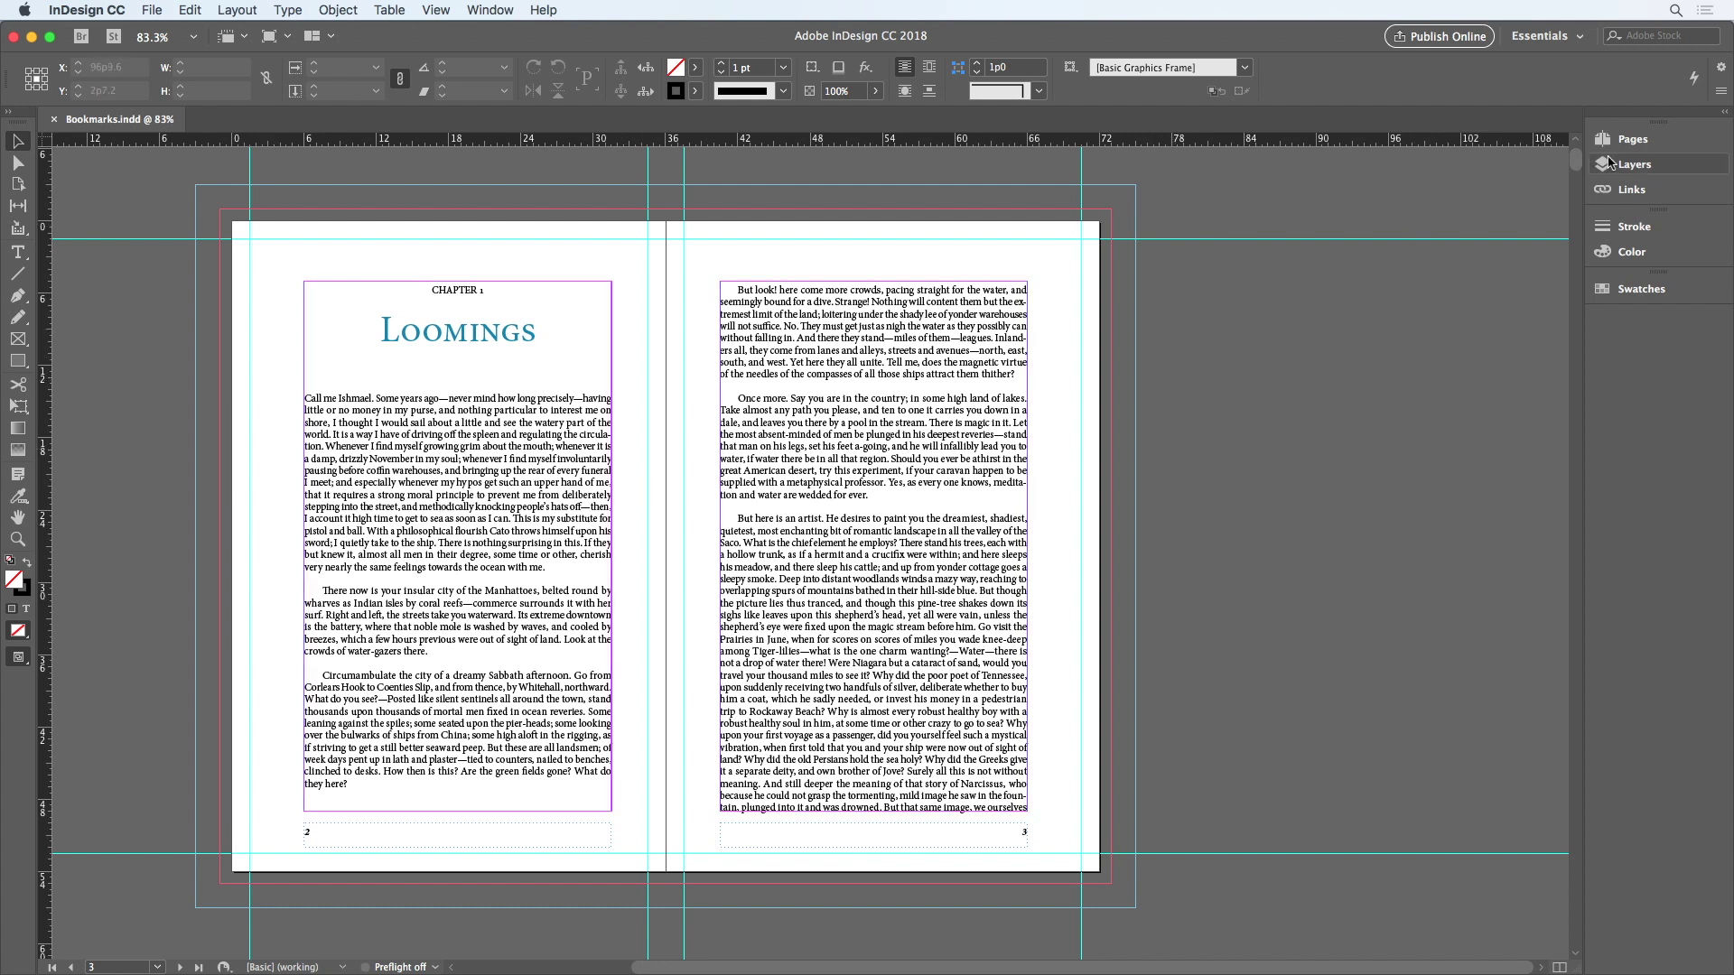
Step: Look over the document's spread thumbnails and display the document's bookmarks list
click(1630, 139)
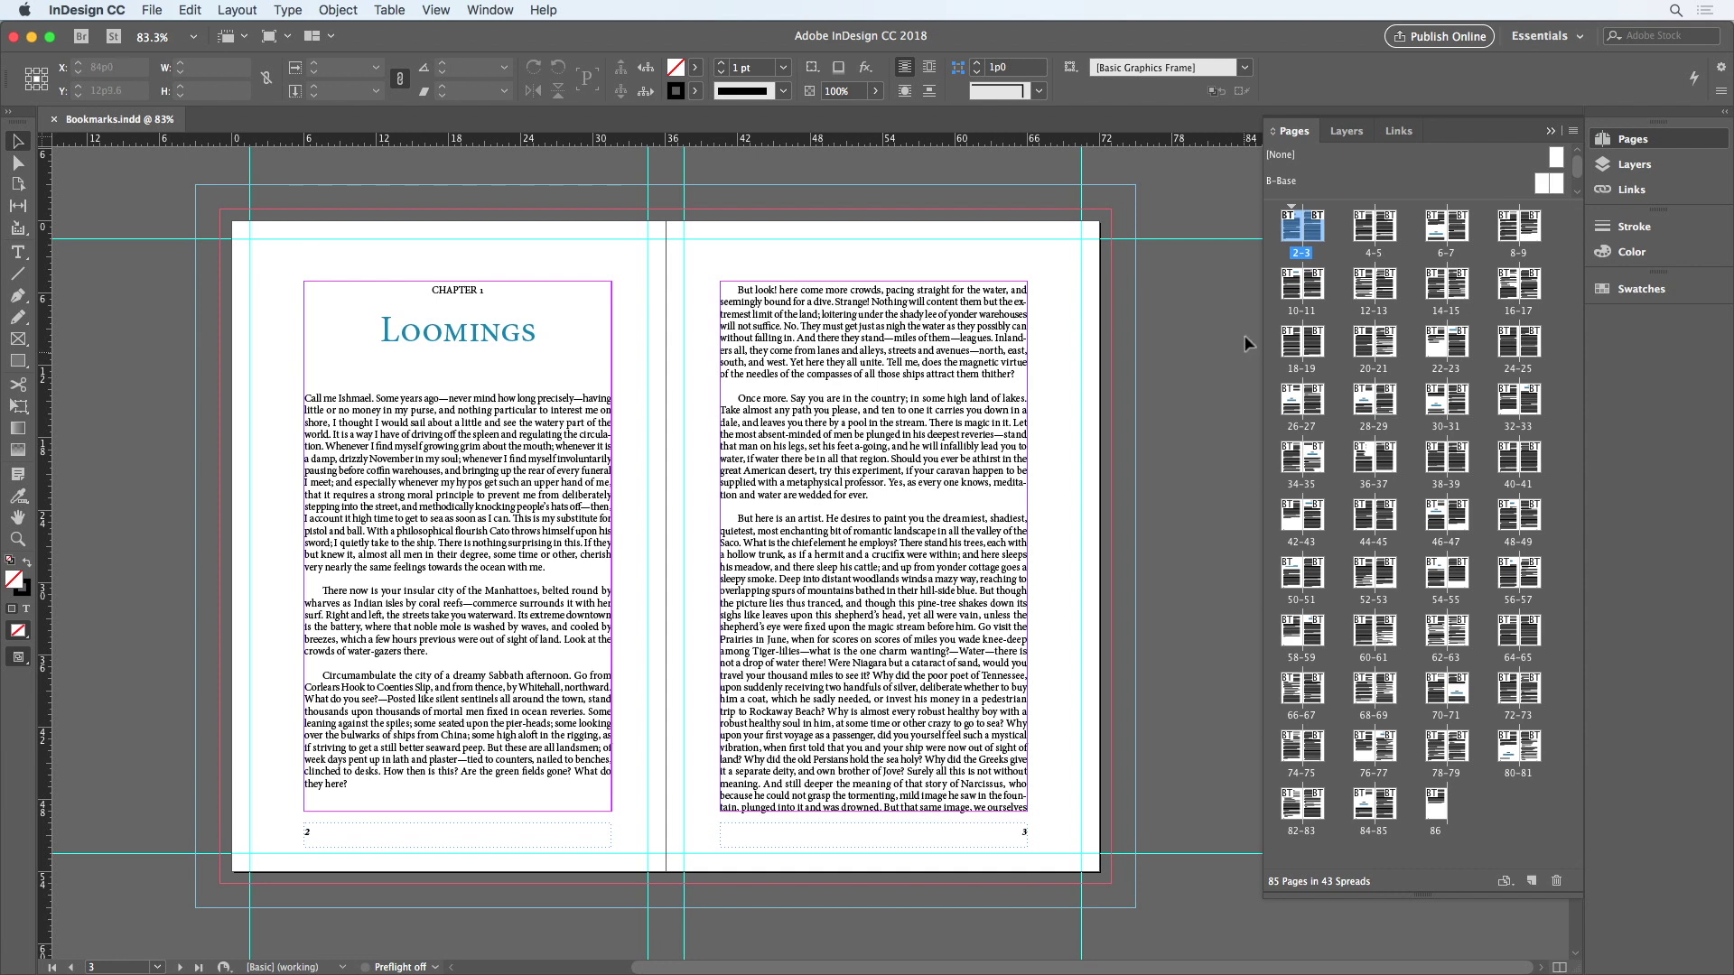
click(1292, 134)
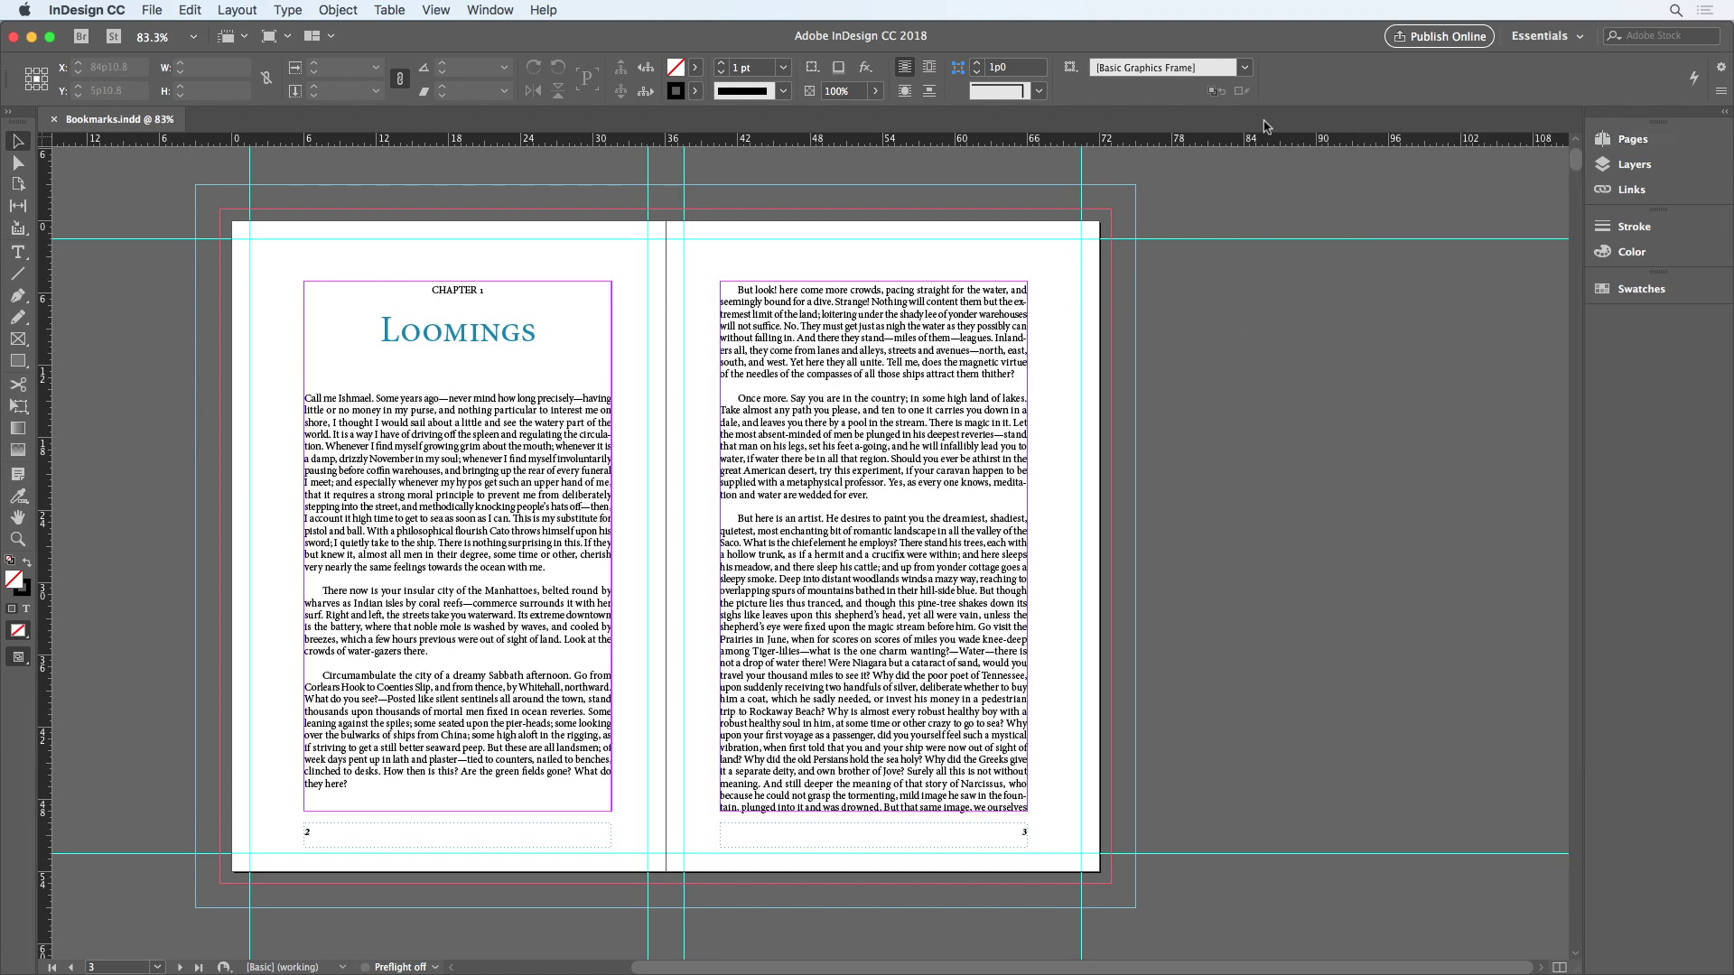
click(488, 9)
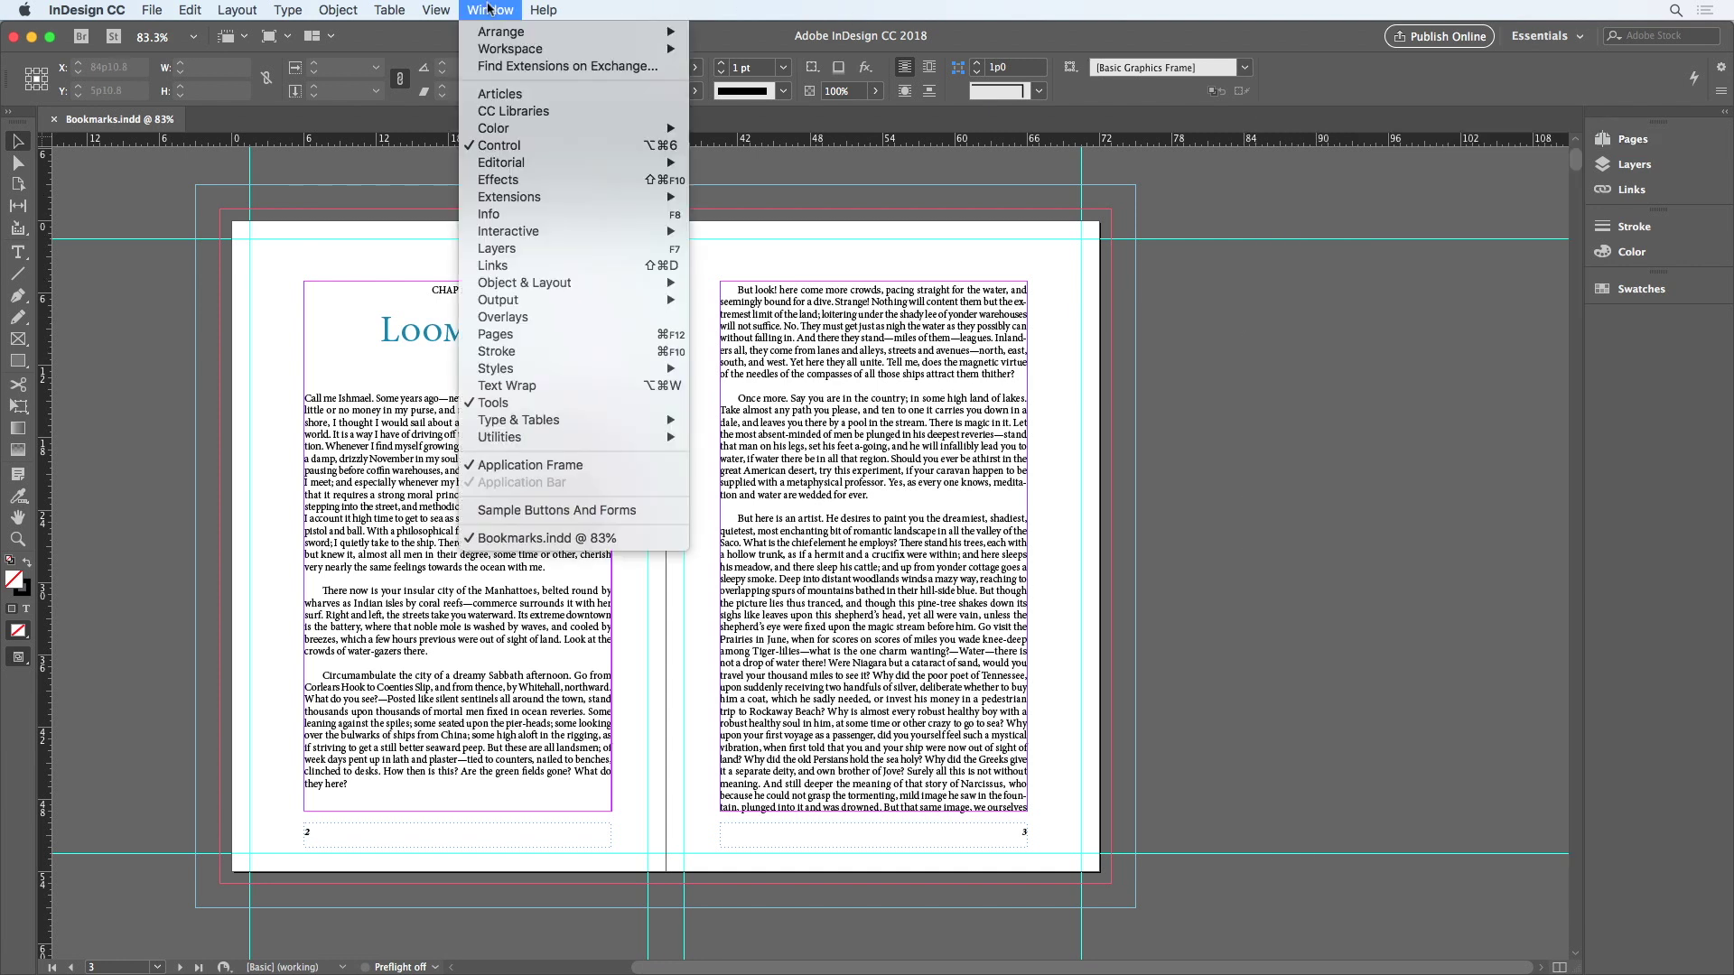
mouse_move(614, 233)
click(805, 250)
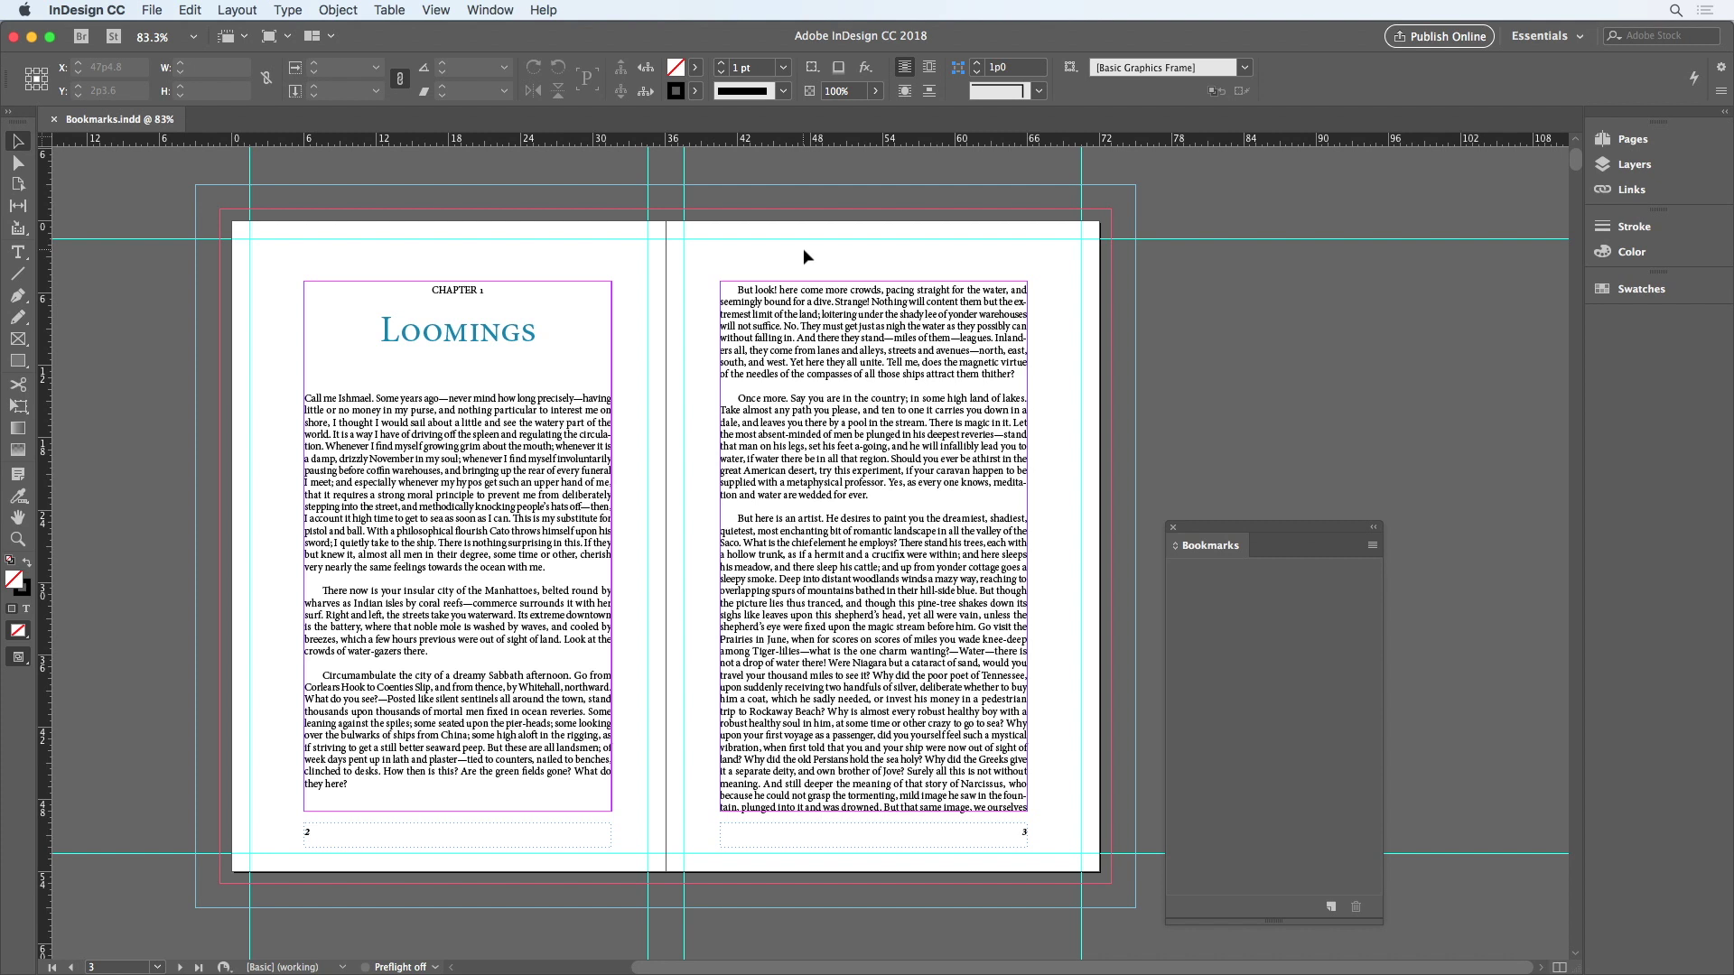
Step: Create a table of contents listing only CN-ChapterNumber instead of BT-BodyText, and place it in a frame about 13p8 by 11p0 on the pasteboard
click(237, 9)
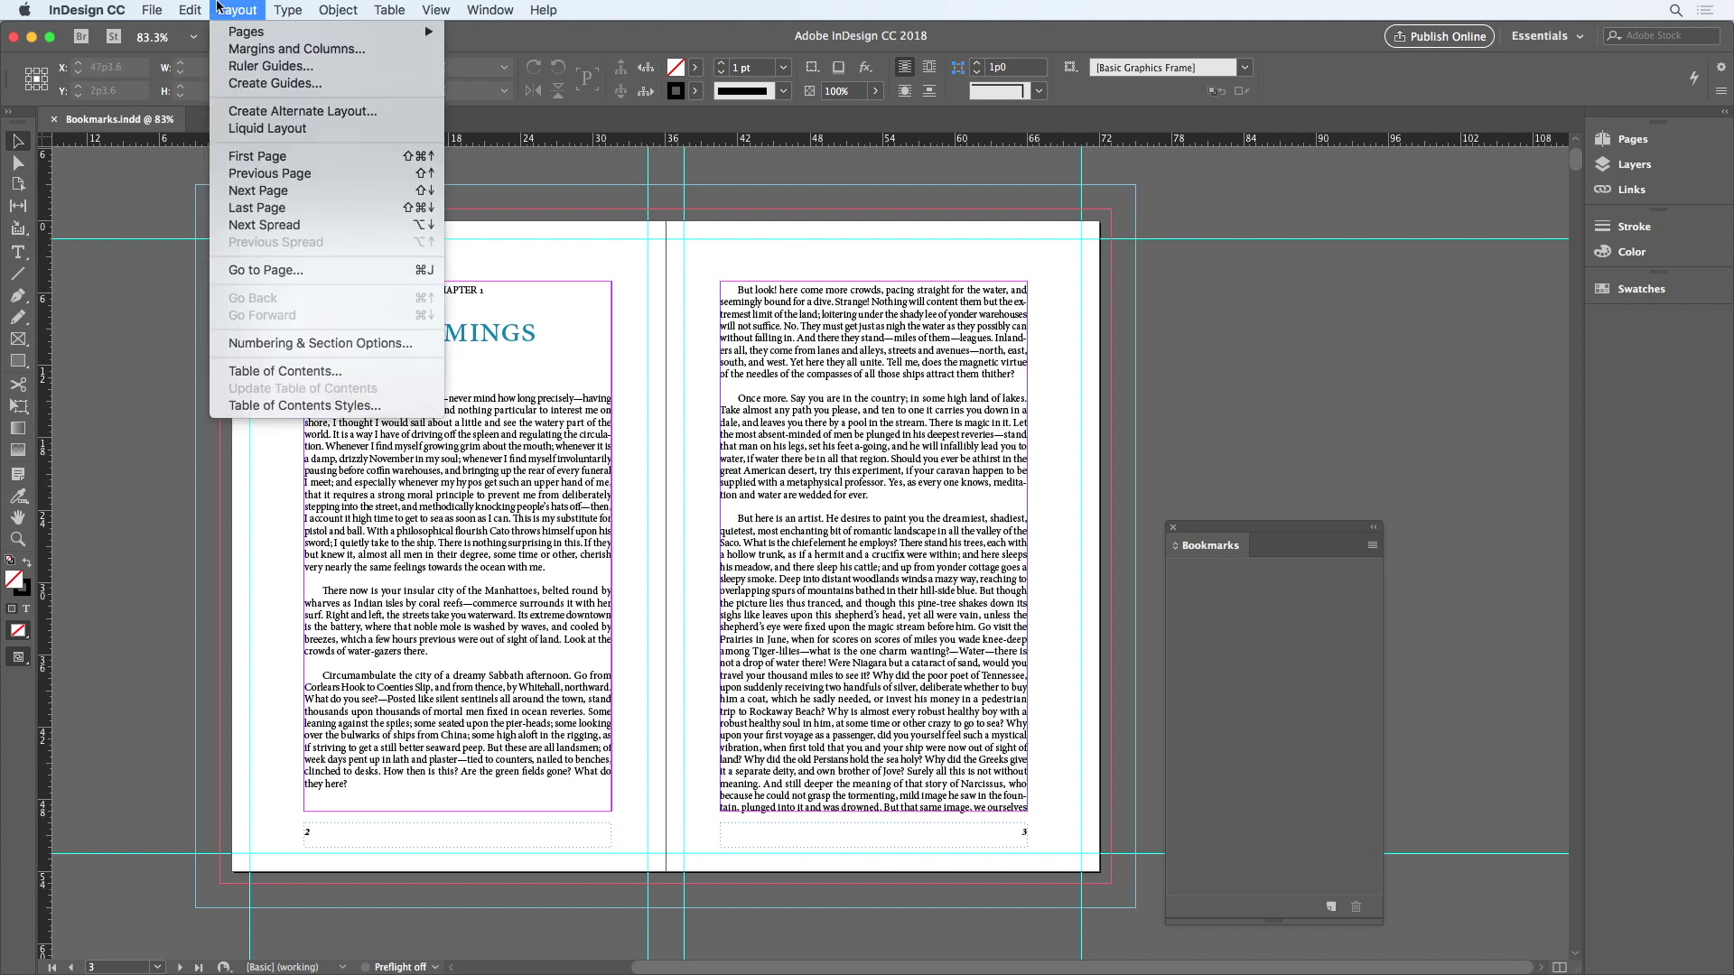
click(390, 371)
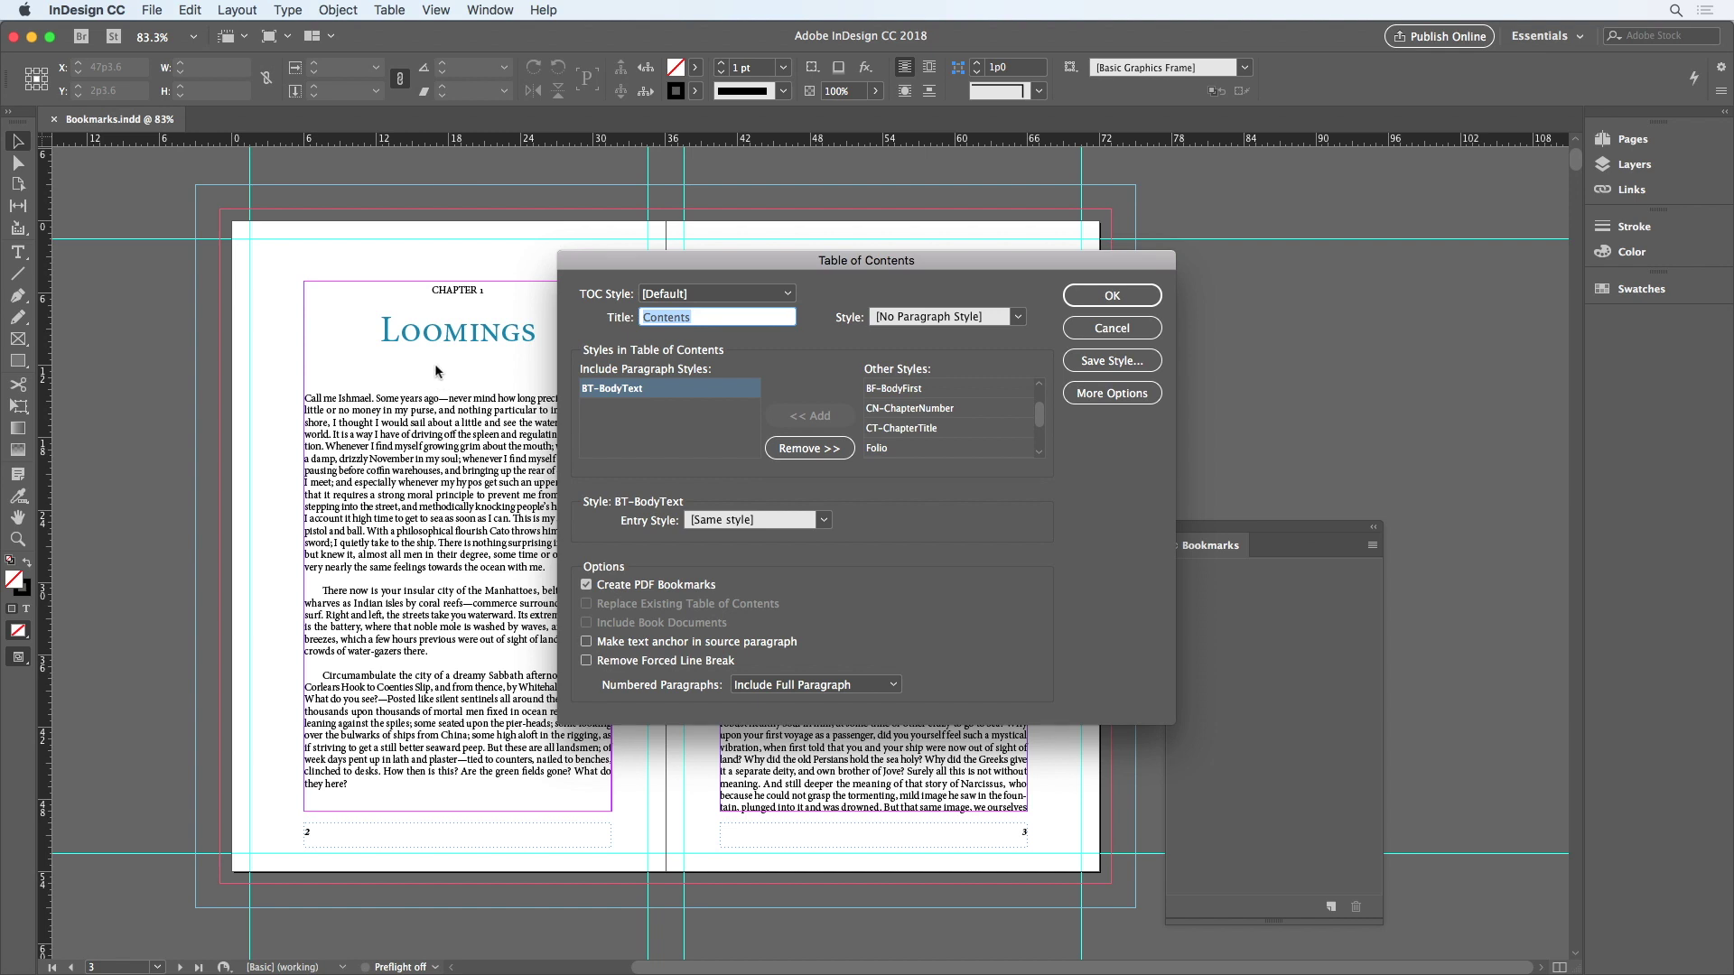
click(804, 450)
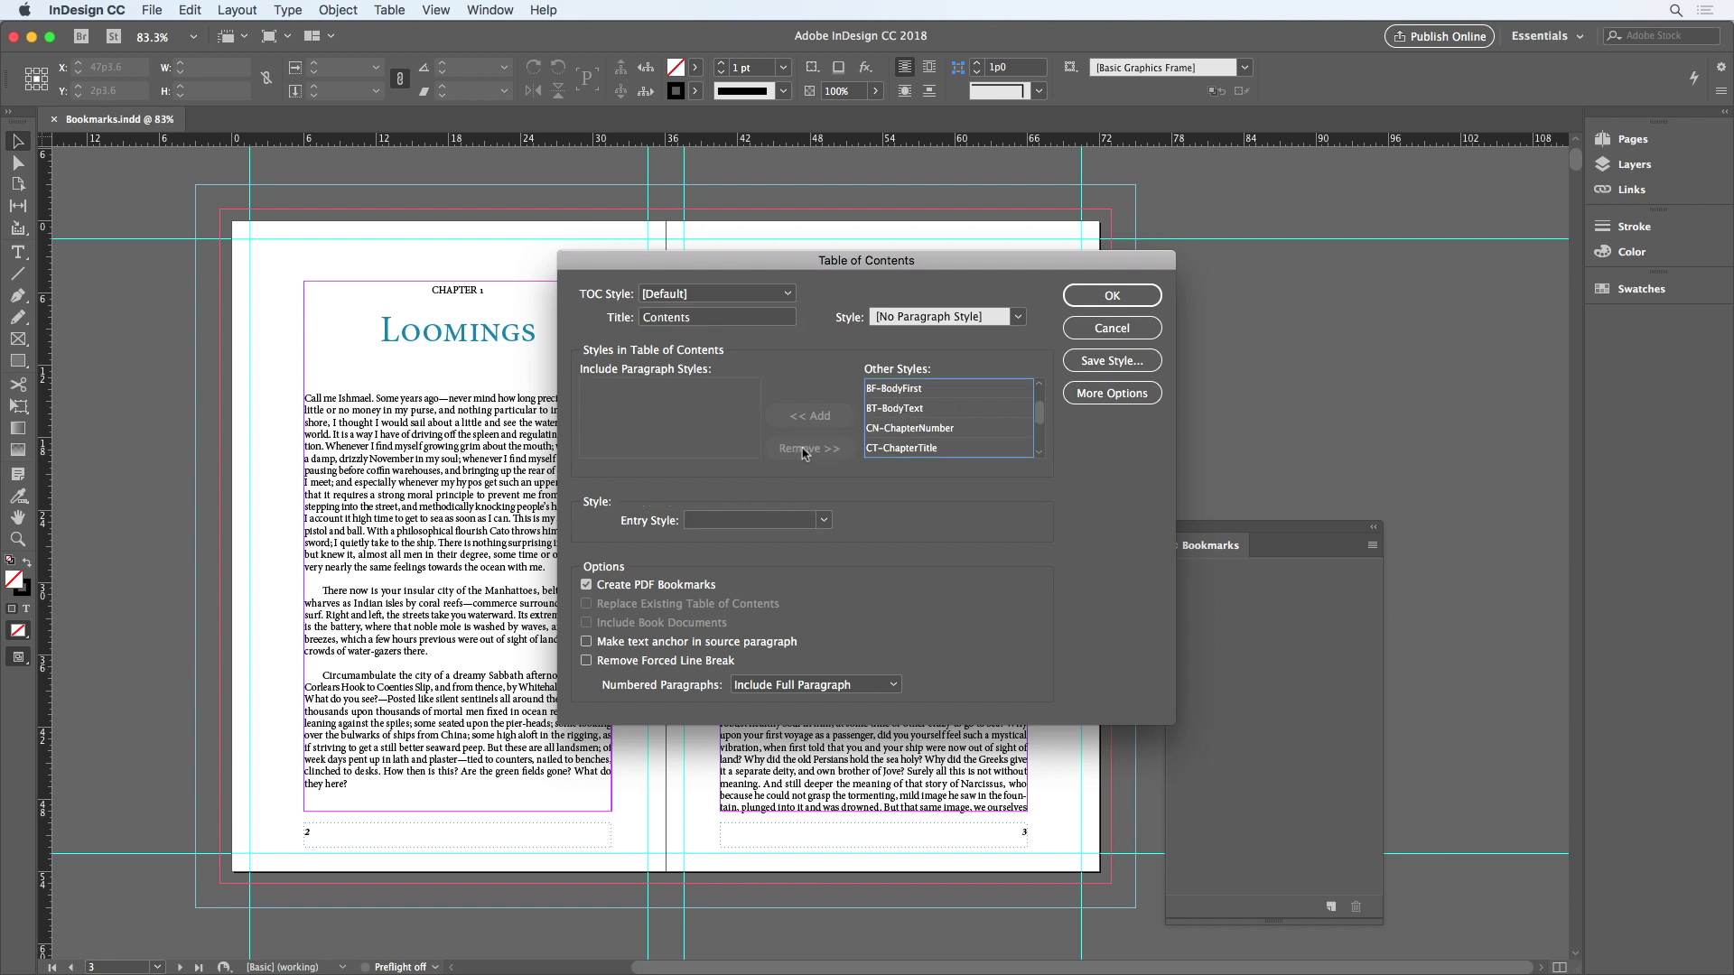
click(971, 432)
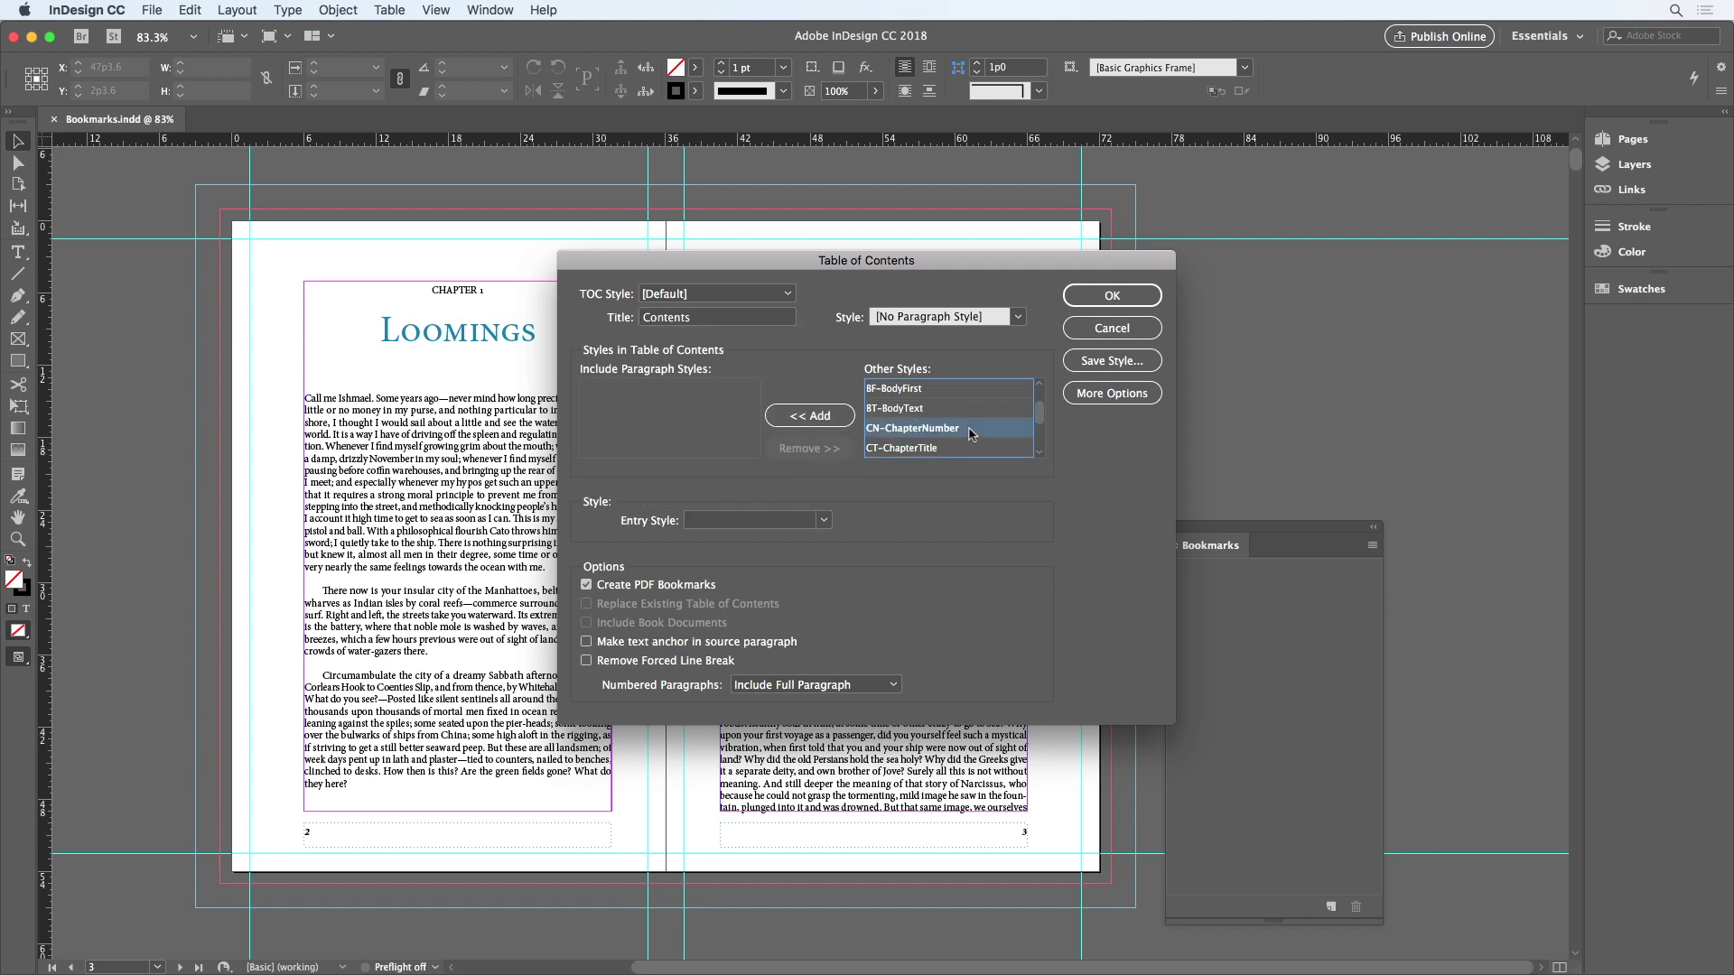
click(839, 418)
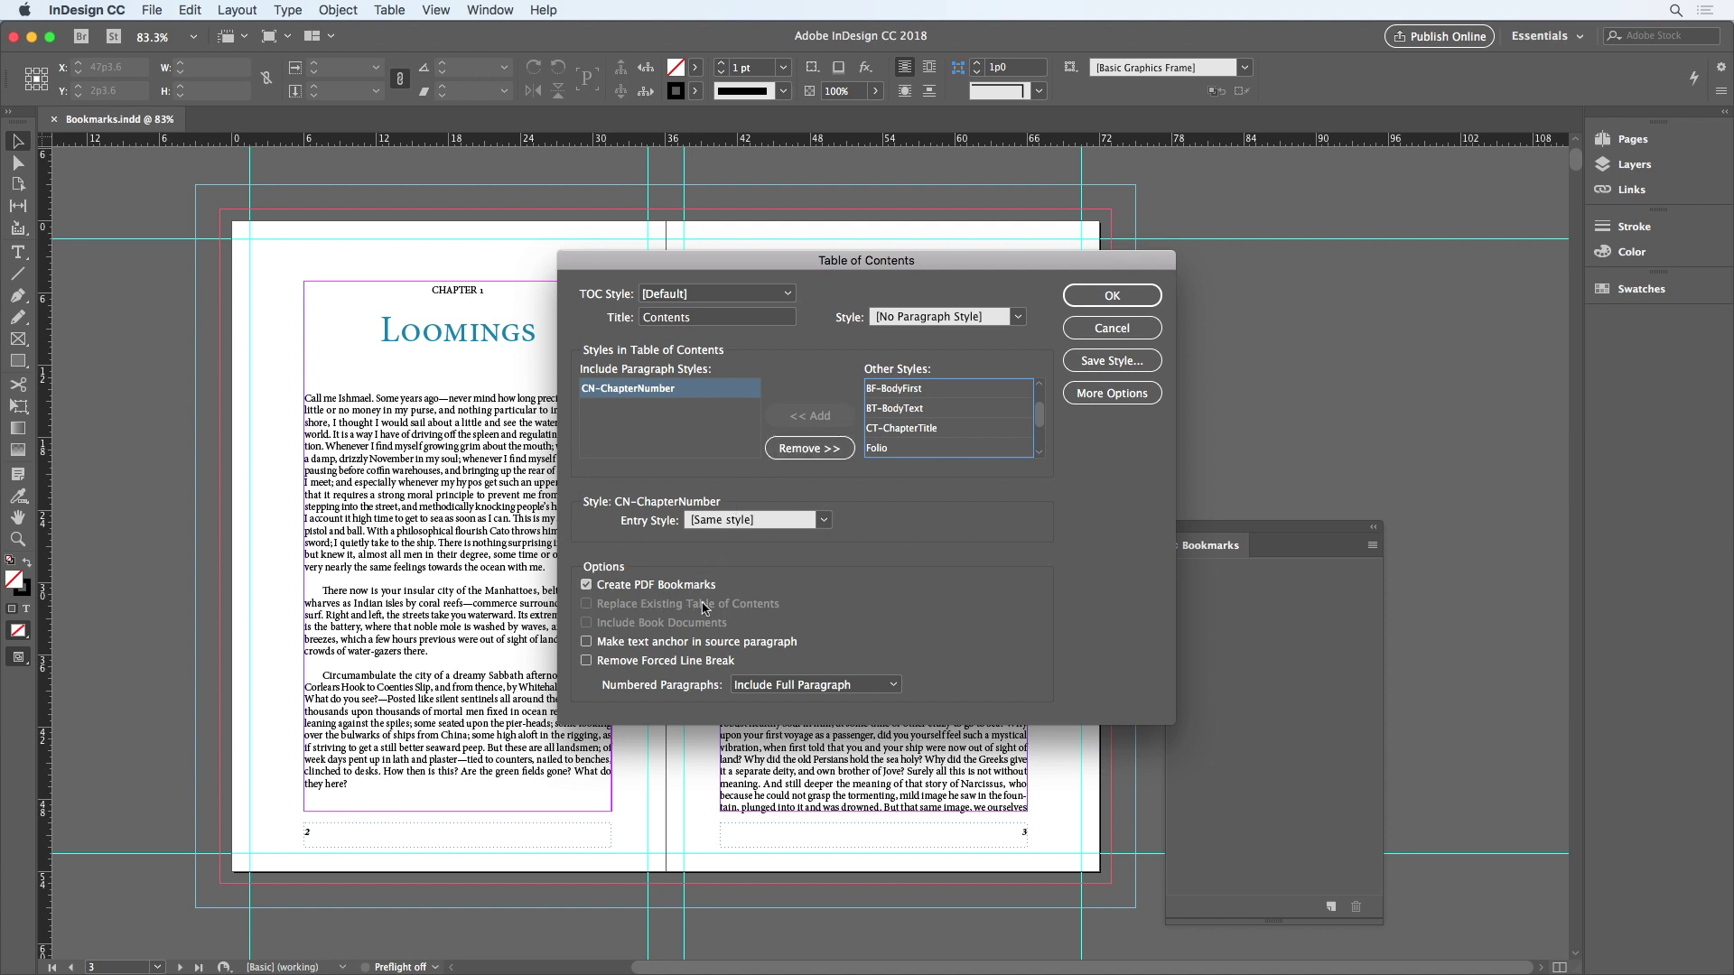
click(1085, 304)
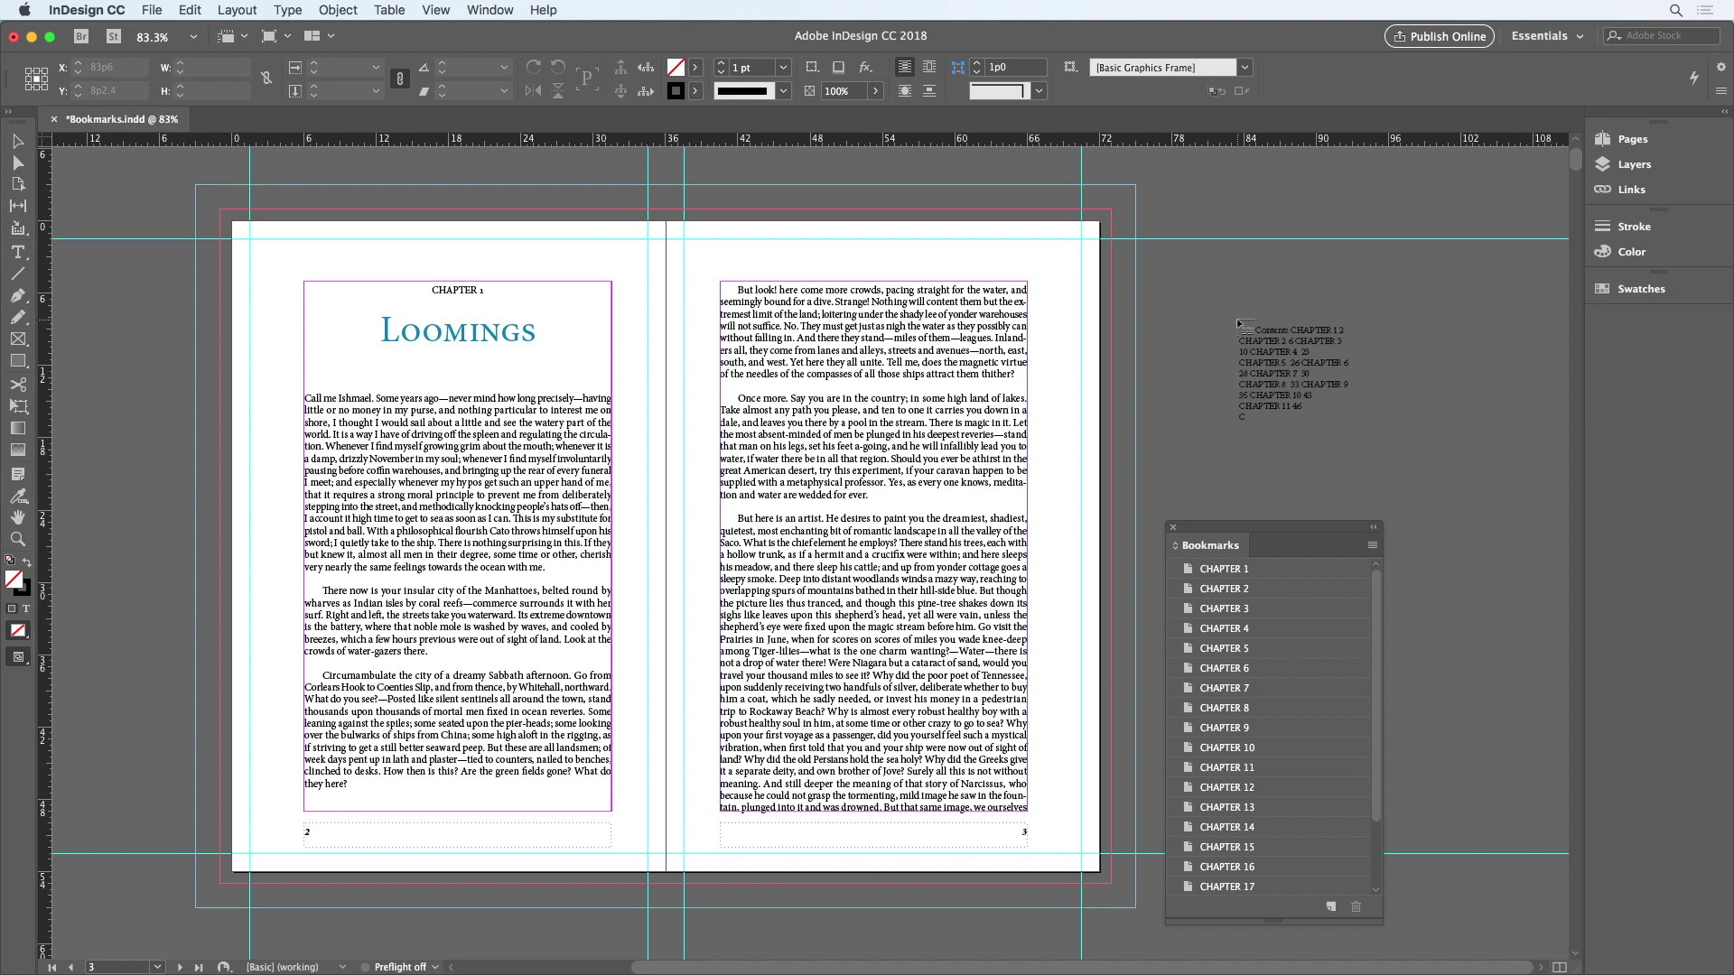
drag(1196, 281, 1364, 413)
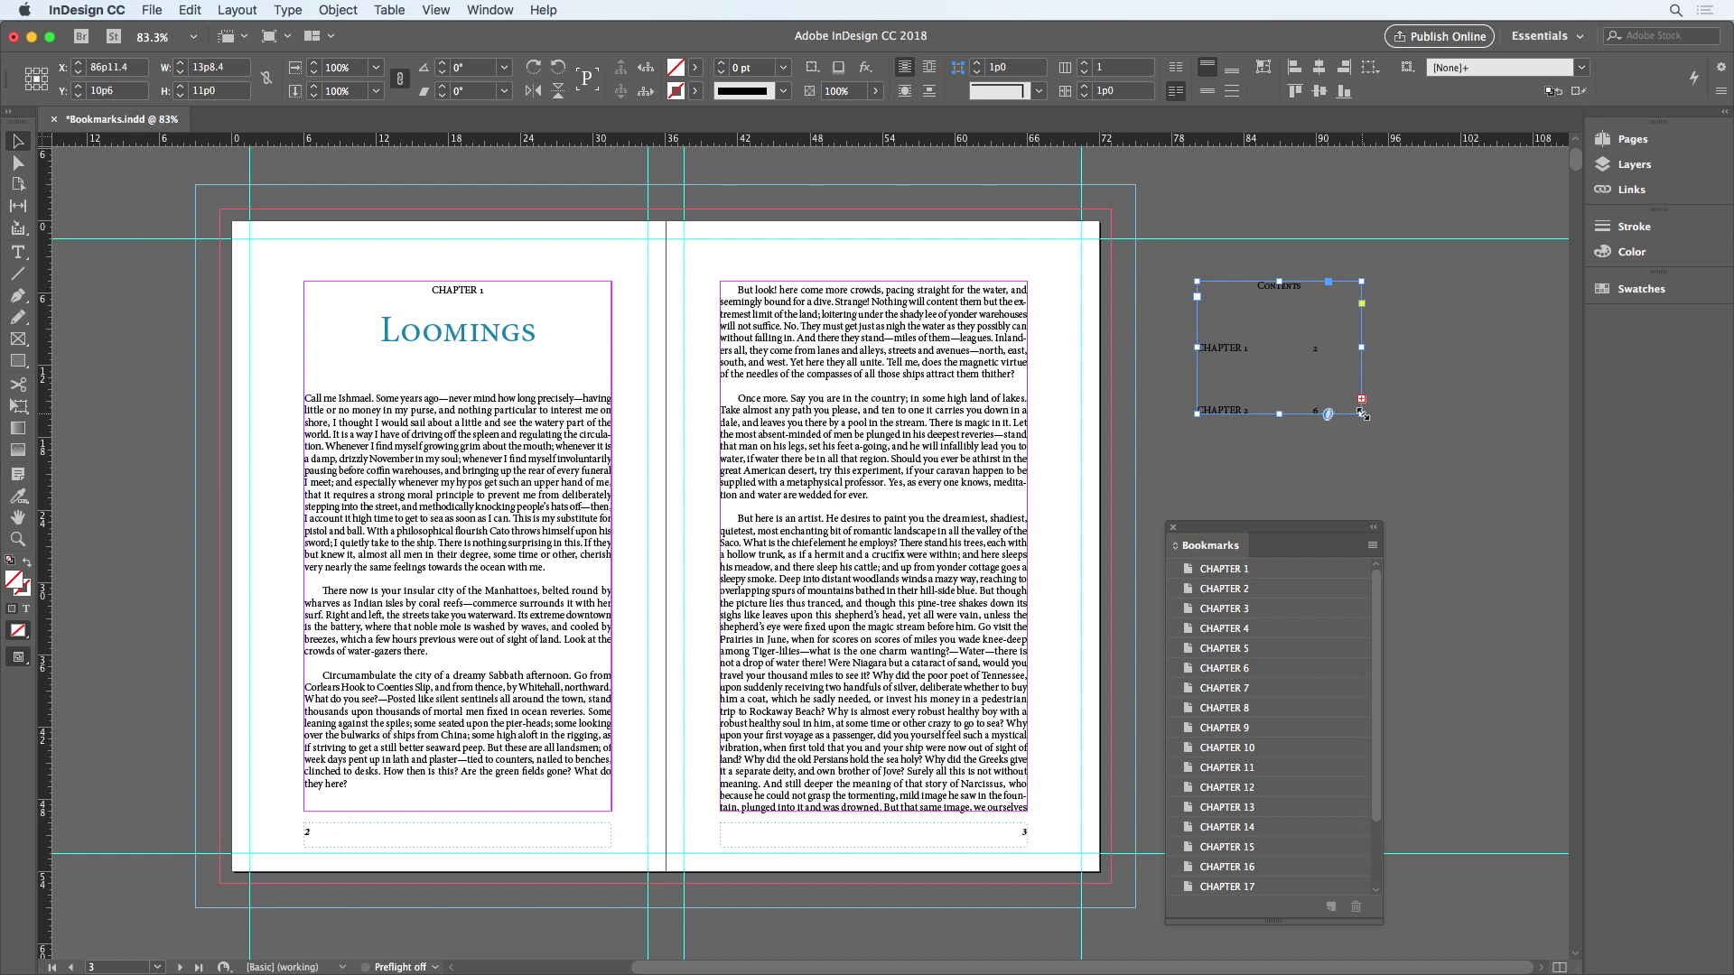
Step: Jump to the CHAPTER 5, CHAPTER 14 and CHAPTER 16 bookmarks in turn to check where they lead
double_click(1280, 651)
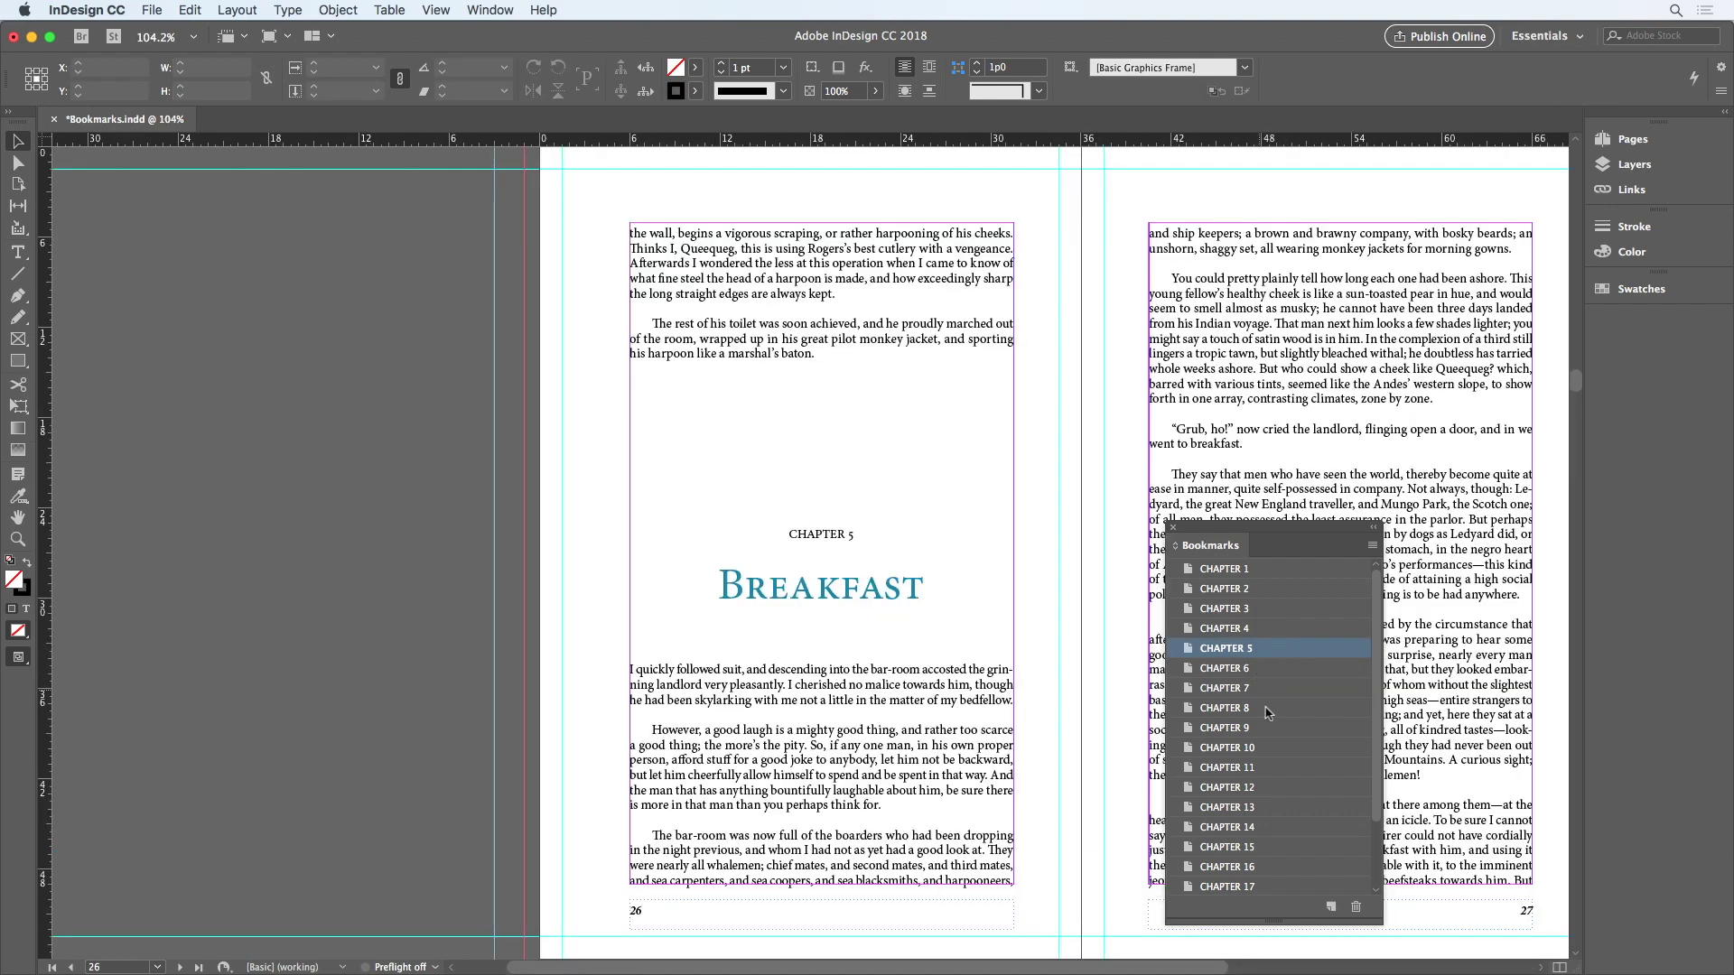
double_click(1302, 827)
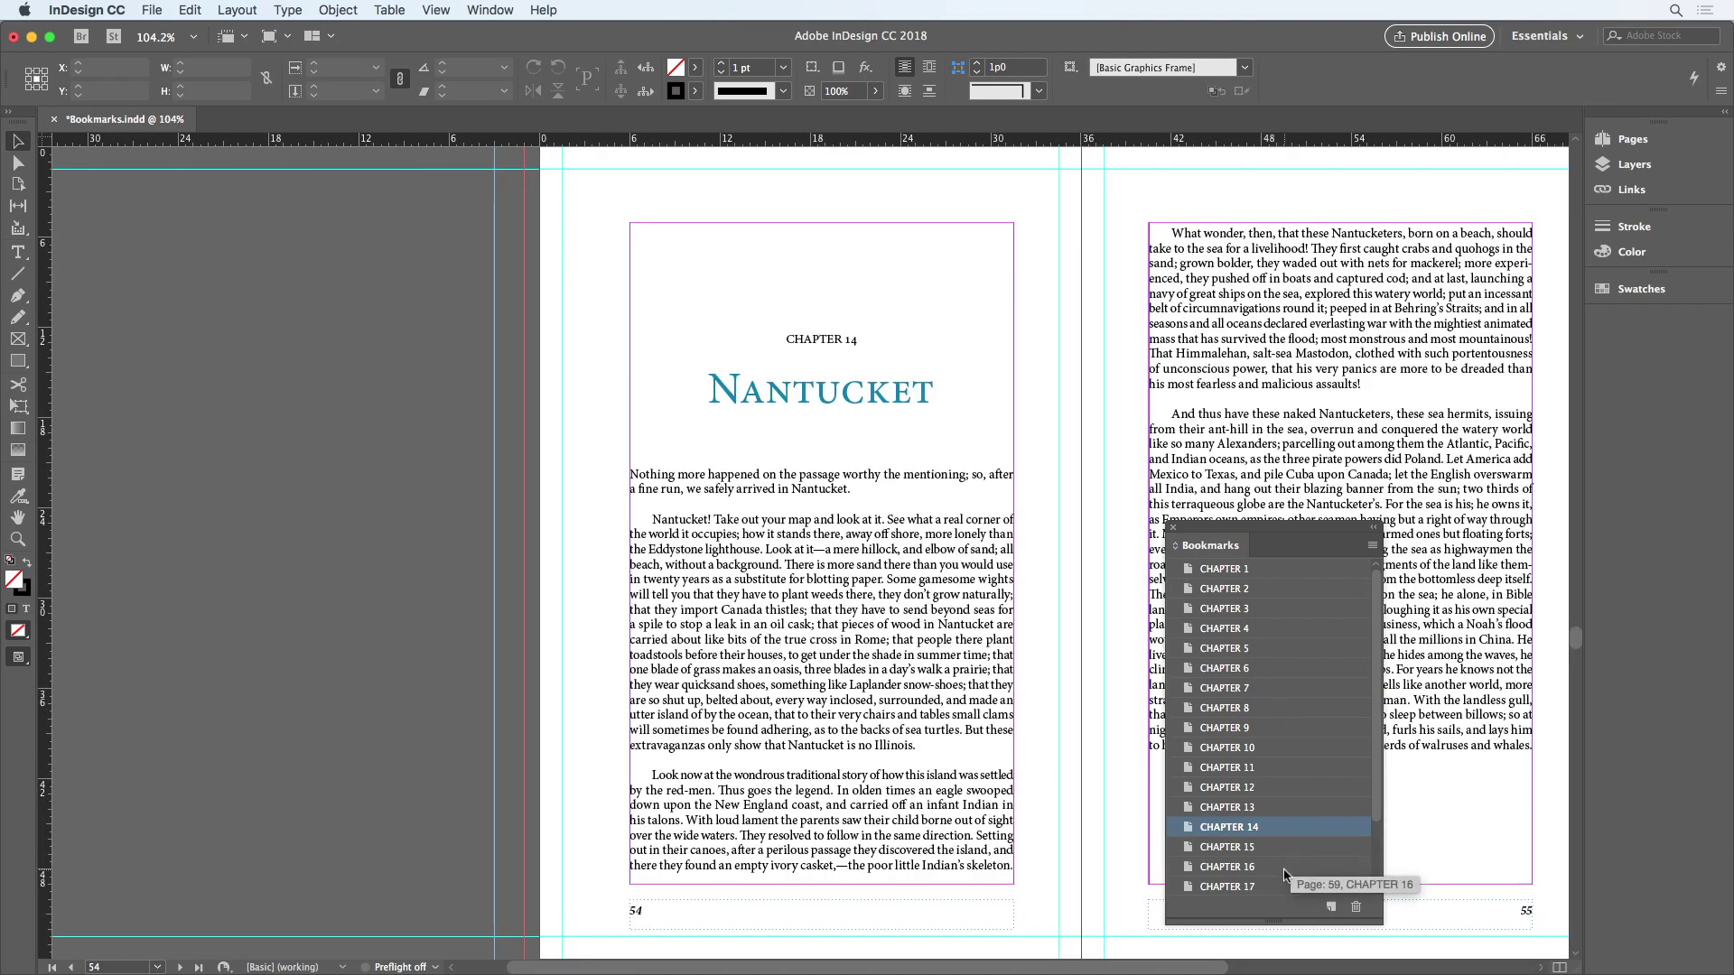
double_click(1286, 867)
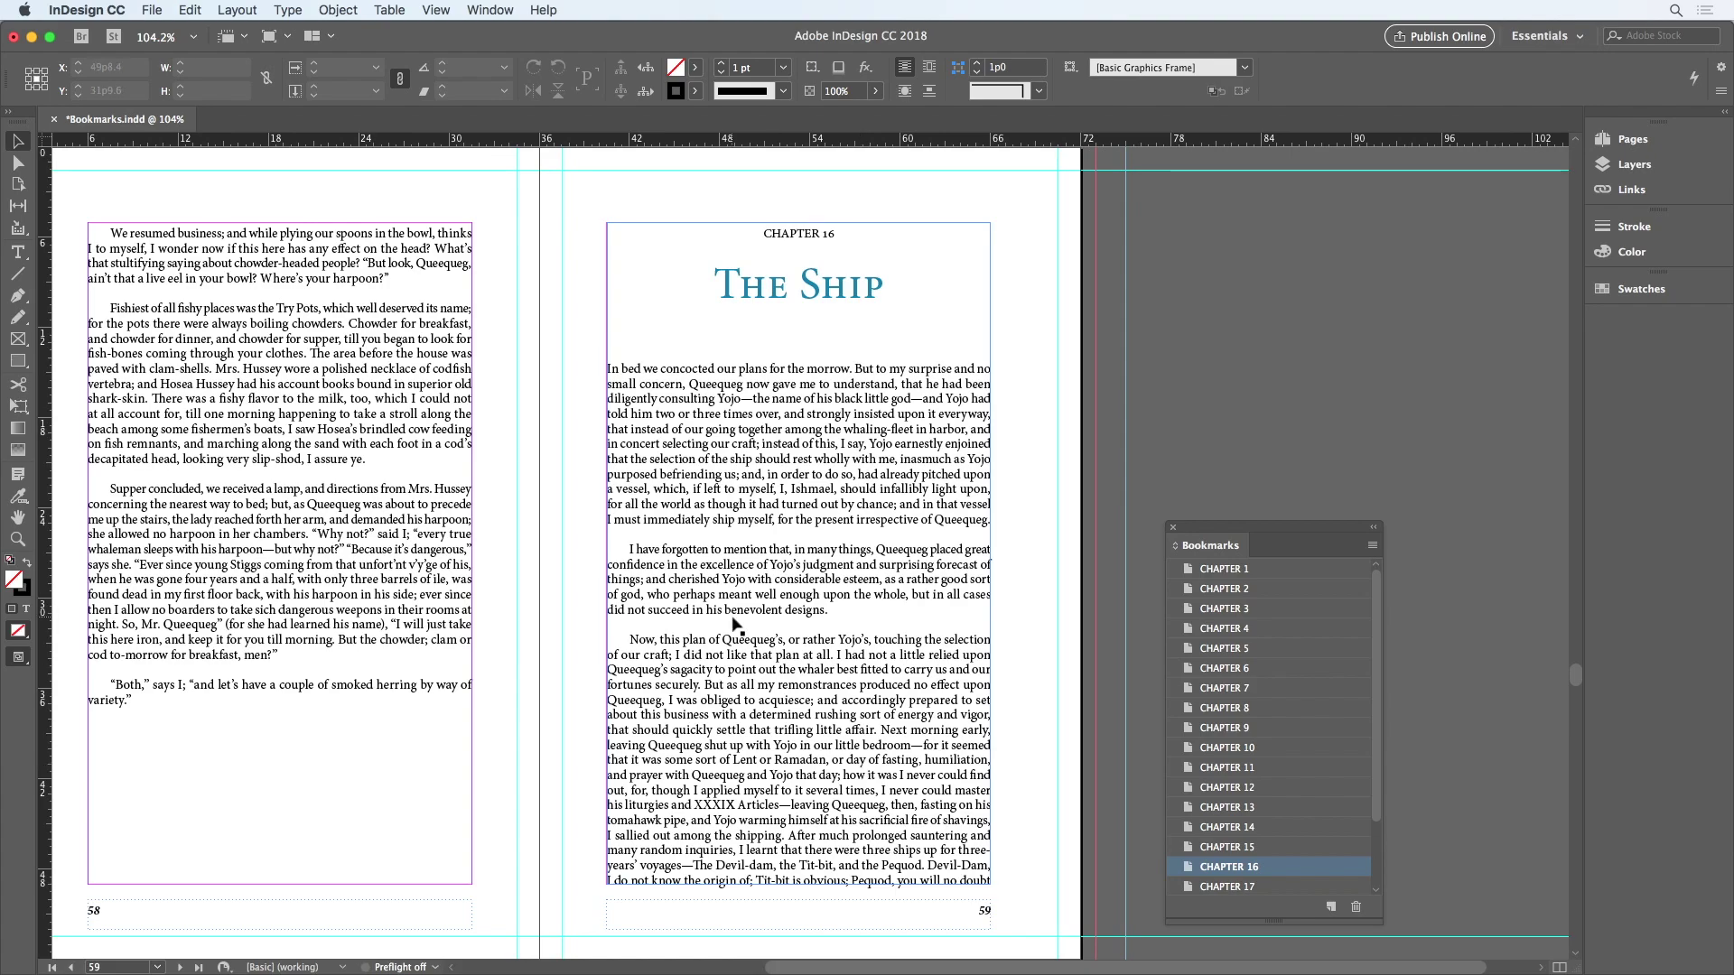
Step: Create a text bookmark under CHAPTER 16 for the phrase "Who is Captain Ahab" on page 62, keeping the phrase as its name
scroll(735, 614, down, 10)
scroll(733, 621, down, 10)
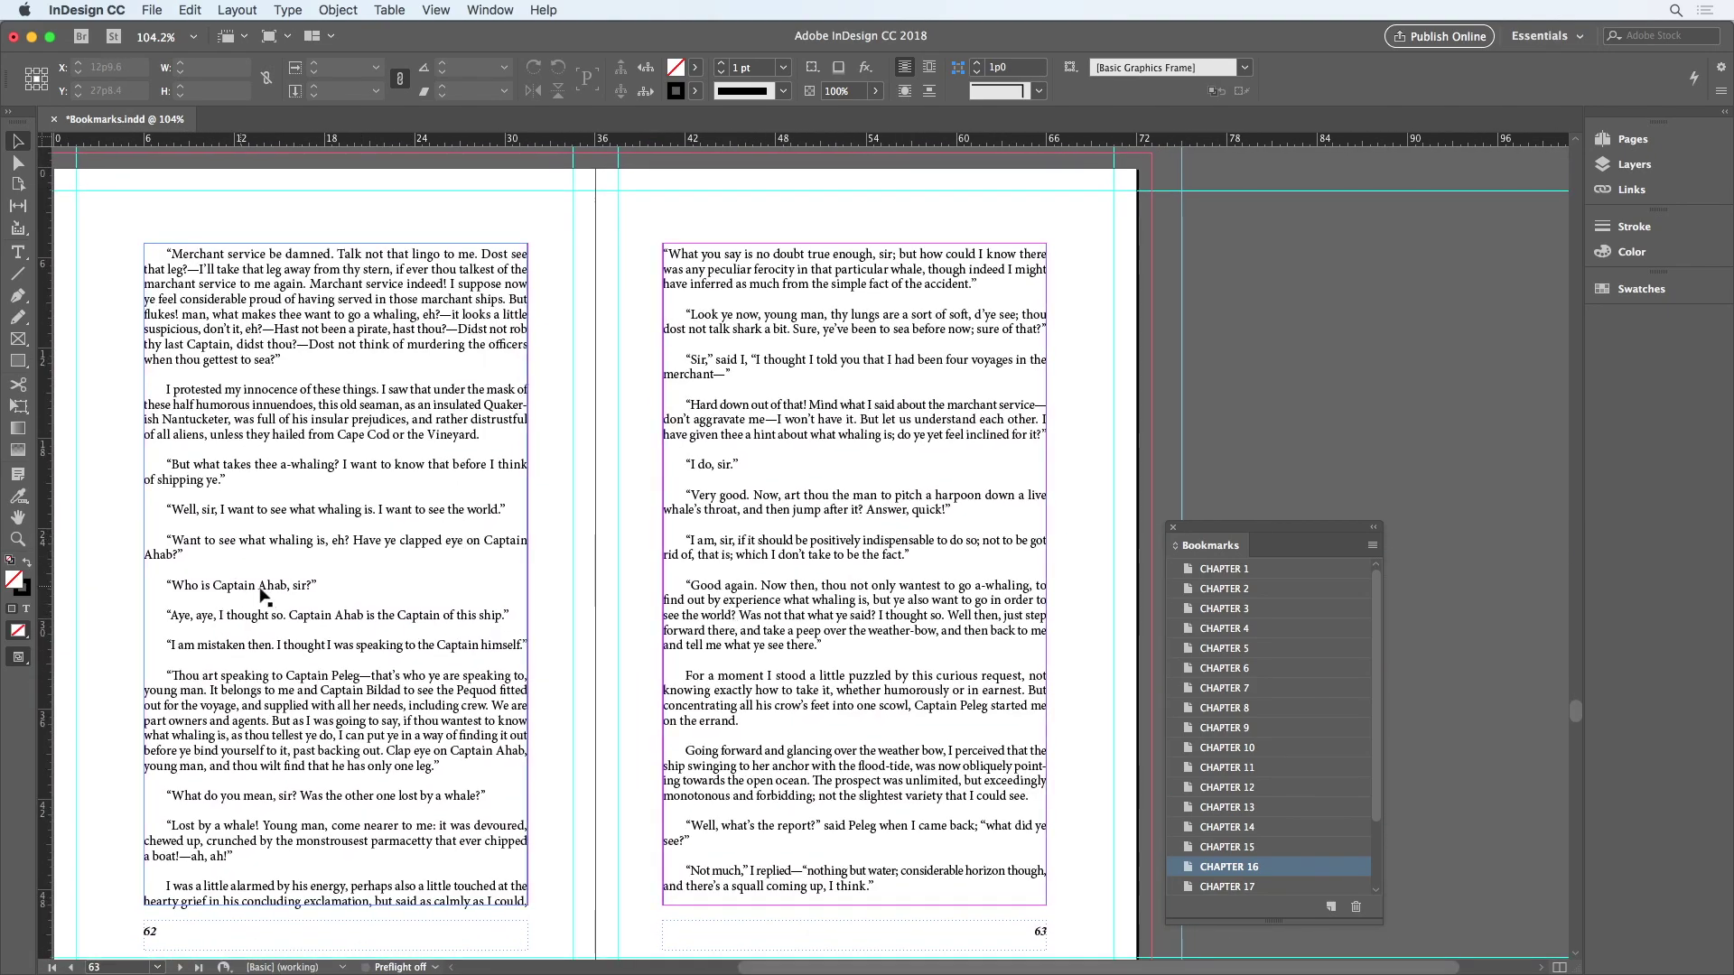
double_click(219, 592)
drag(172, 585, 286, 585)
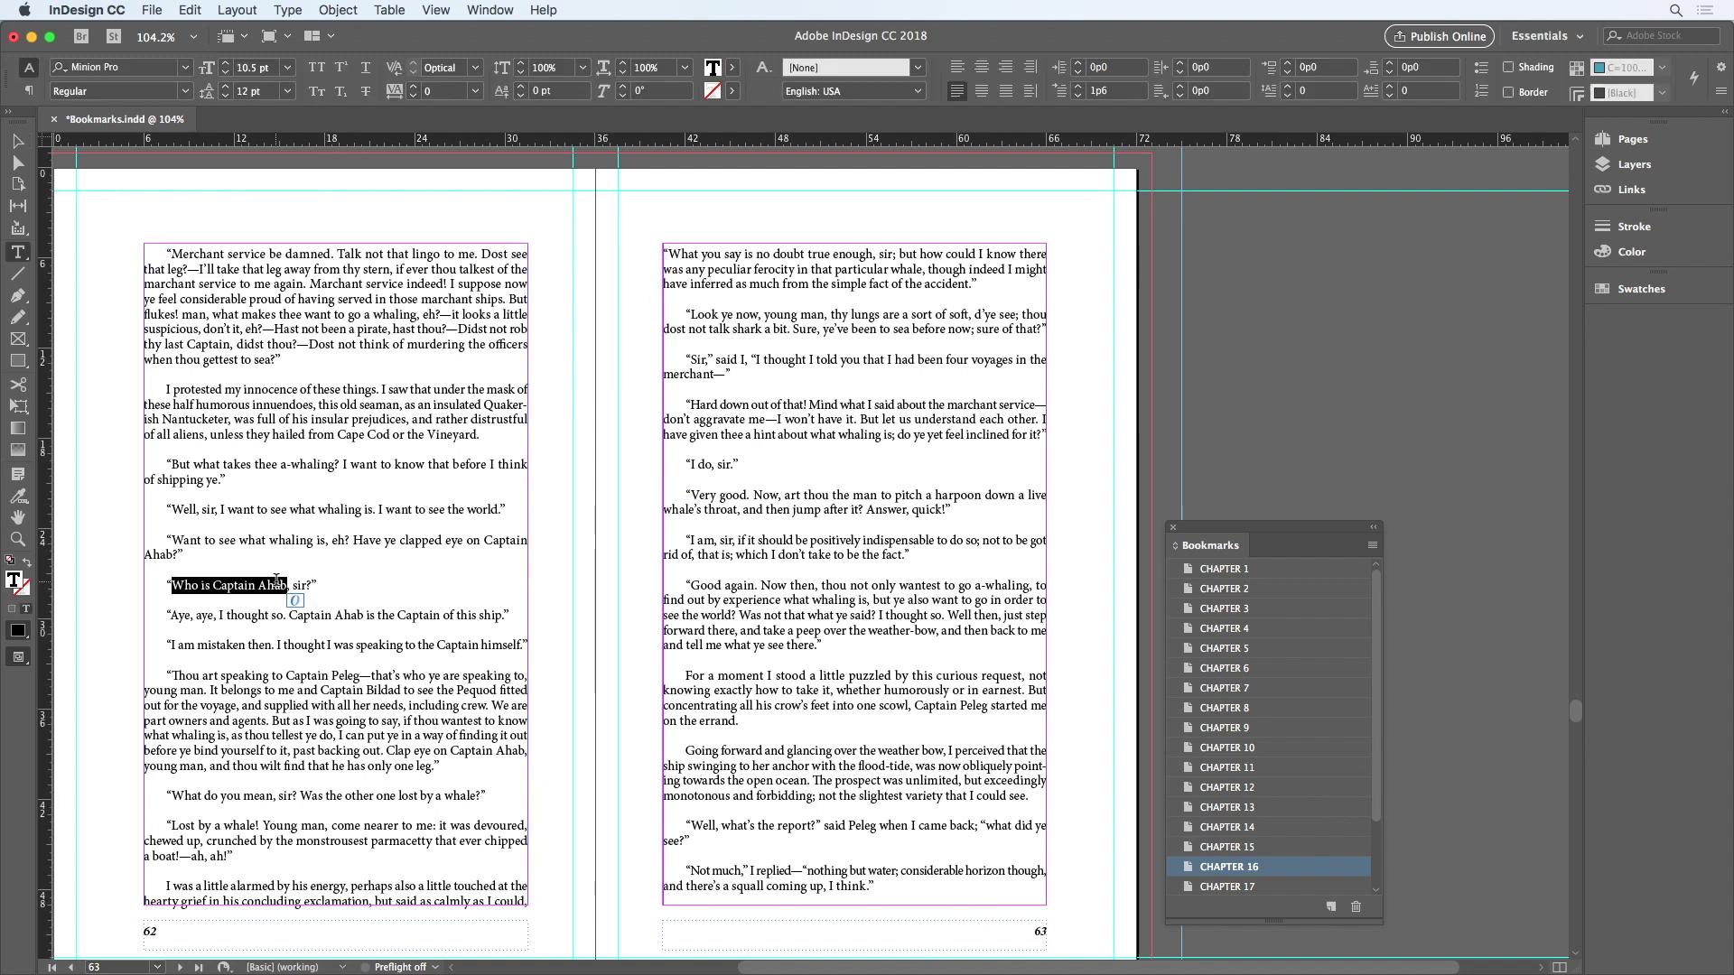
click(1330, 907)
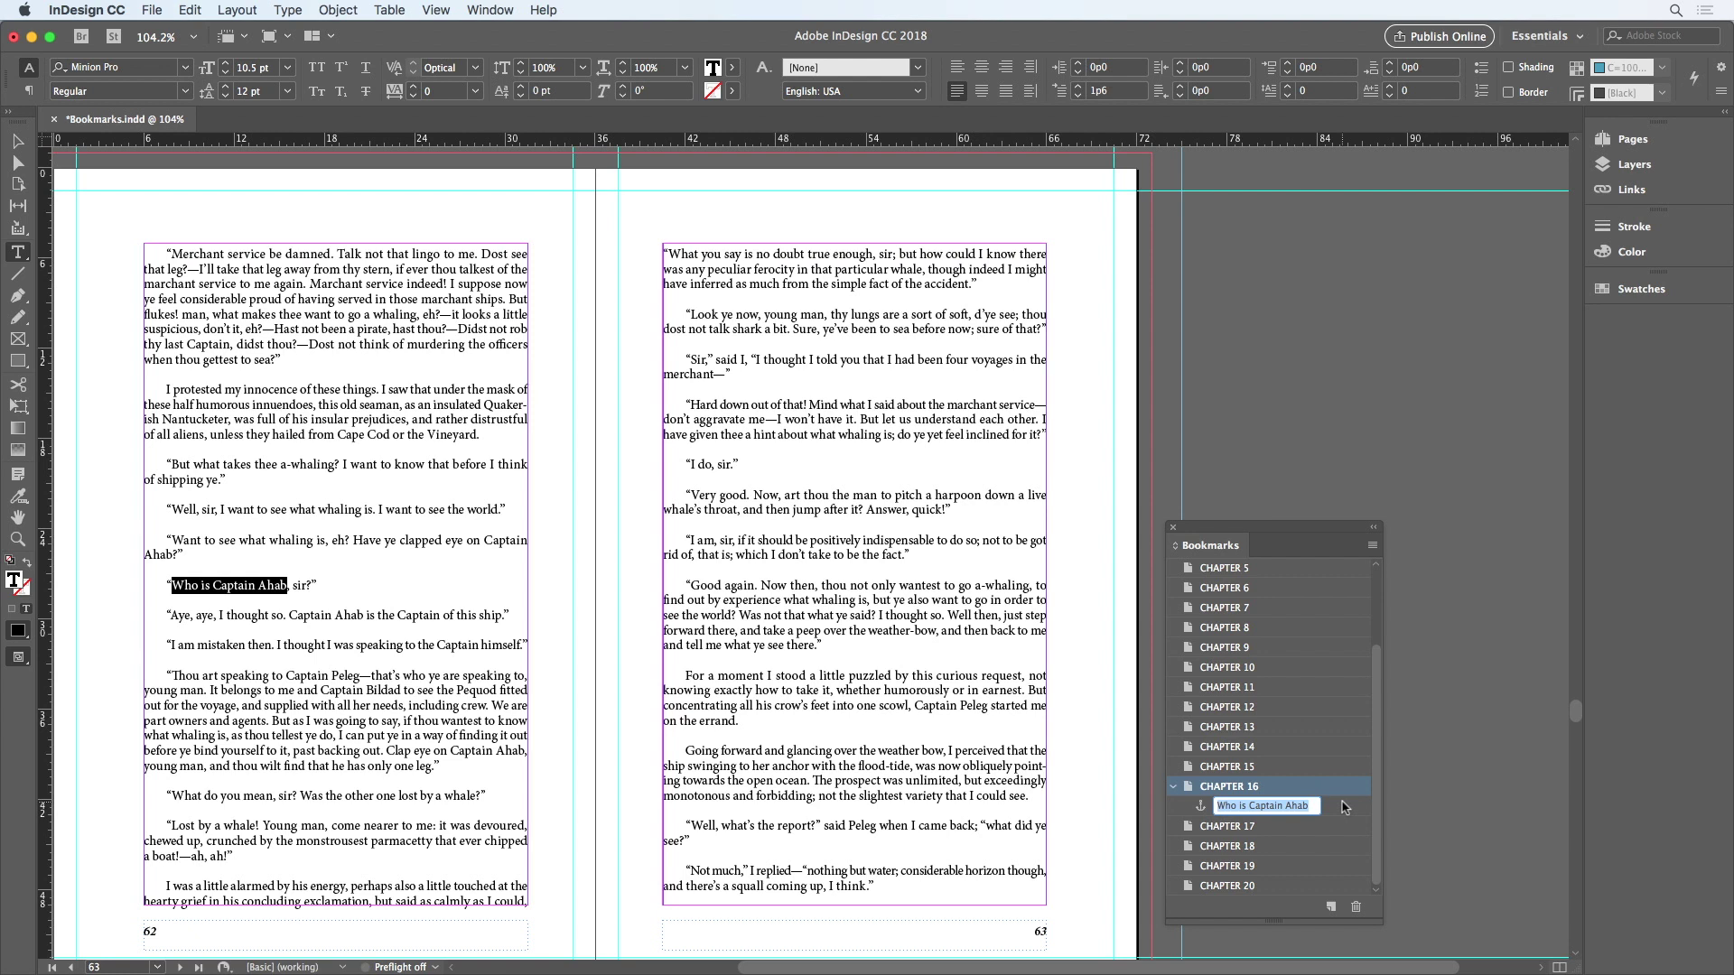
key(Return)
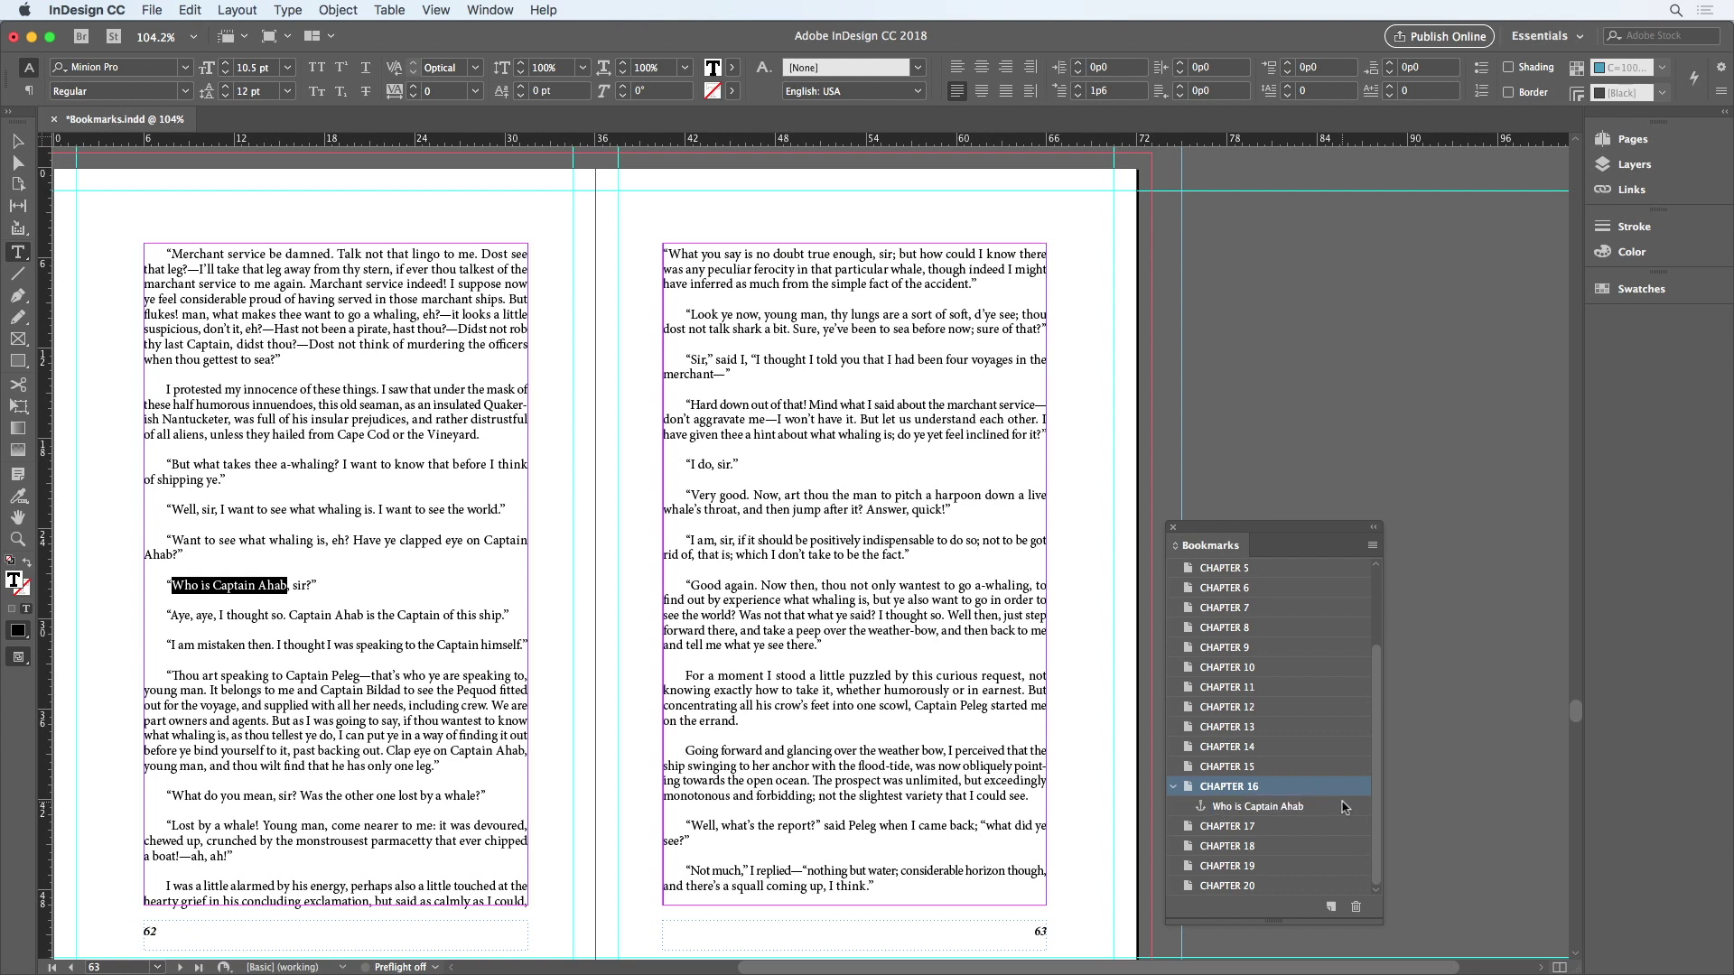
Step: Move the CHAPTER 15 bookmark between CHAPTER 11 and CHAPTER 12, and restore the order by sorting the bookmarks
drag(1343, 807, 1277, 706)
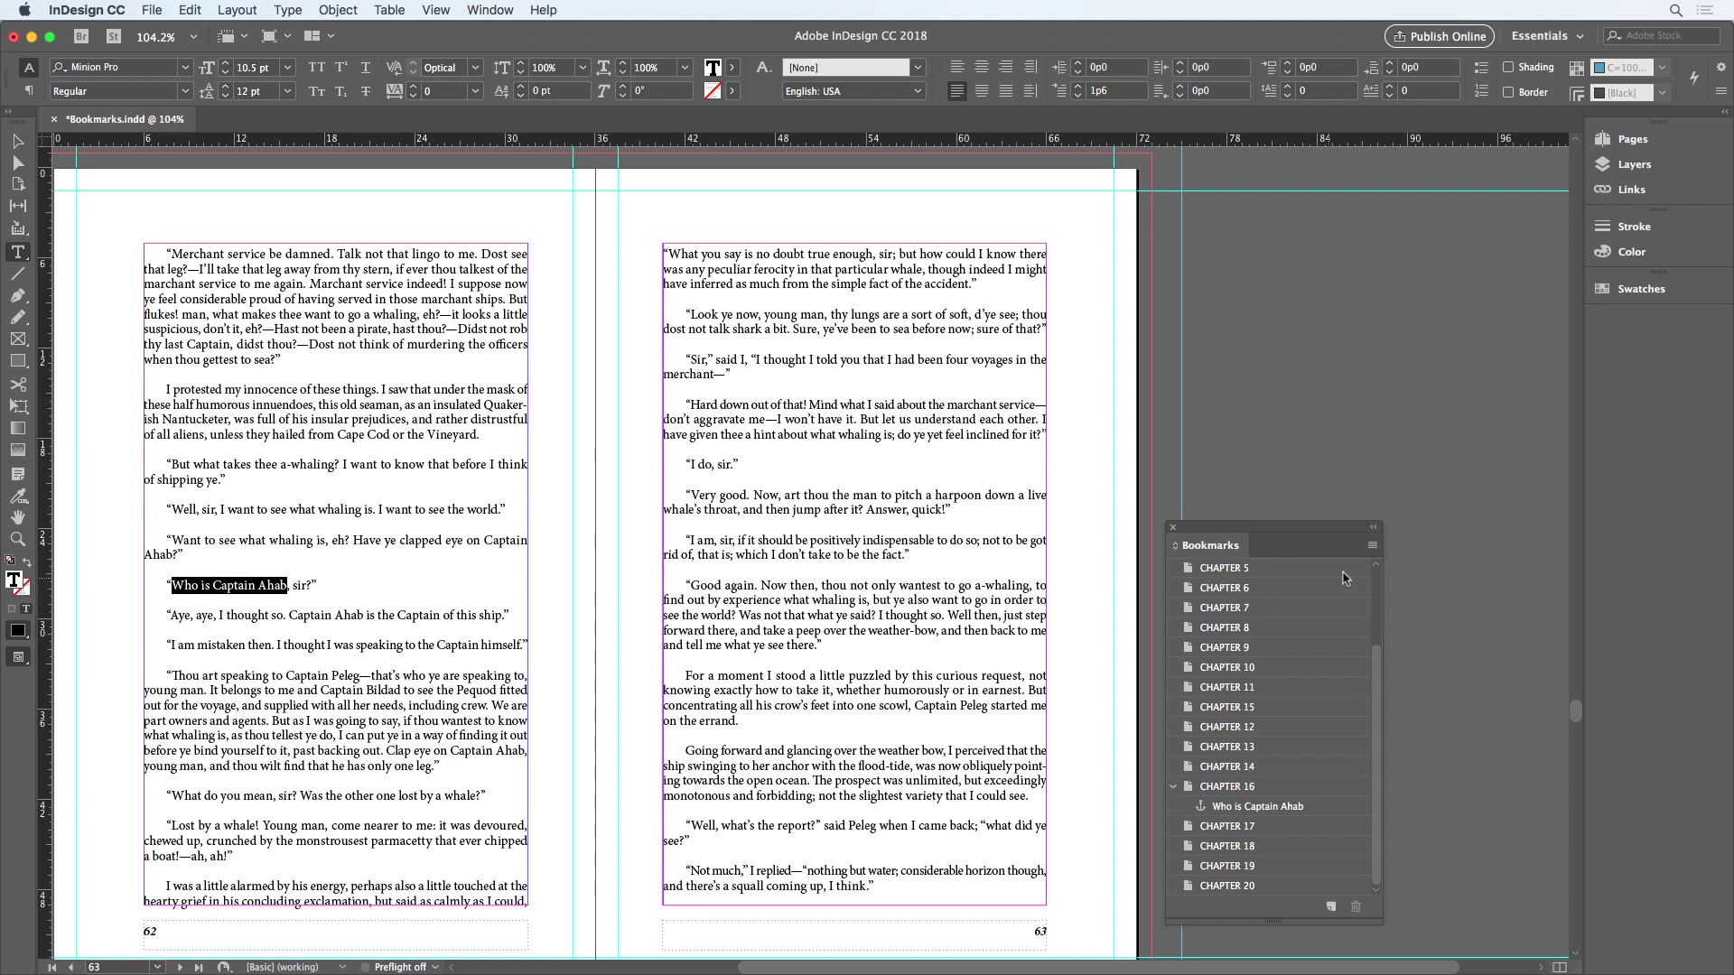
click(1372, 546)
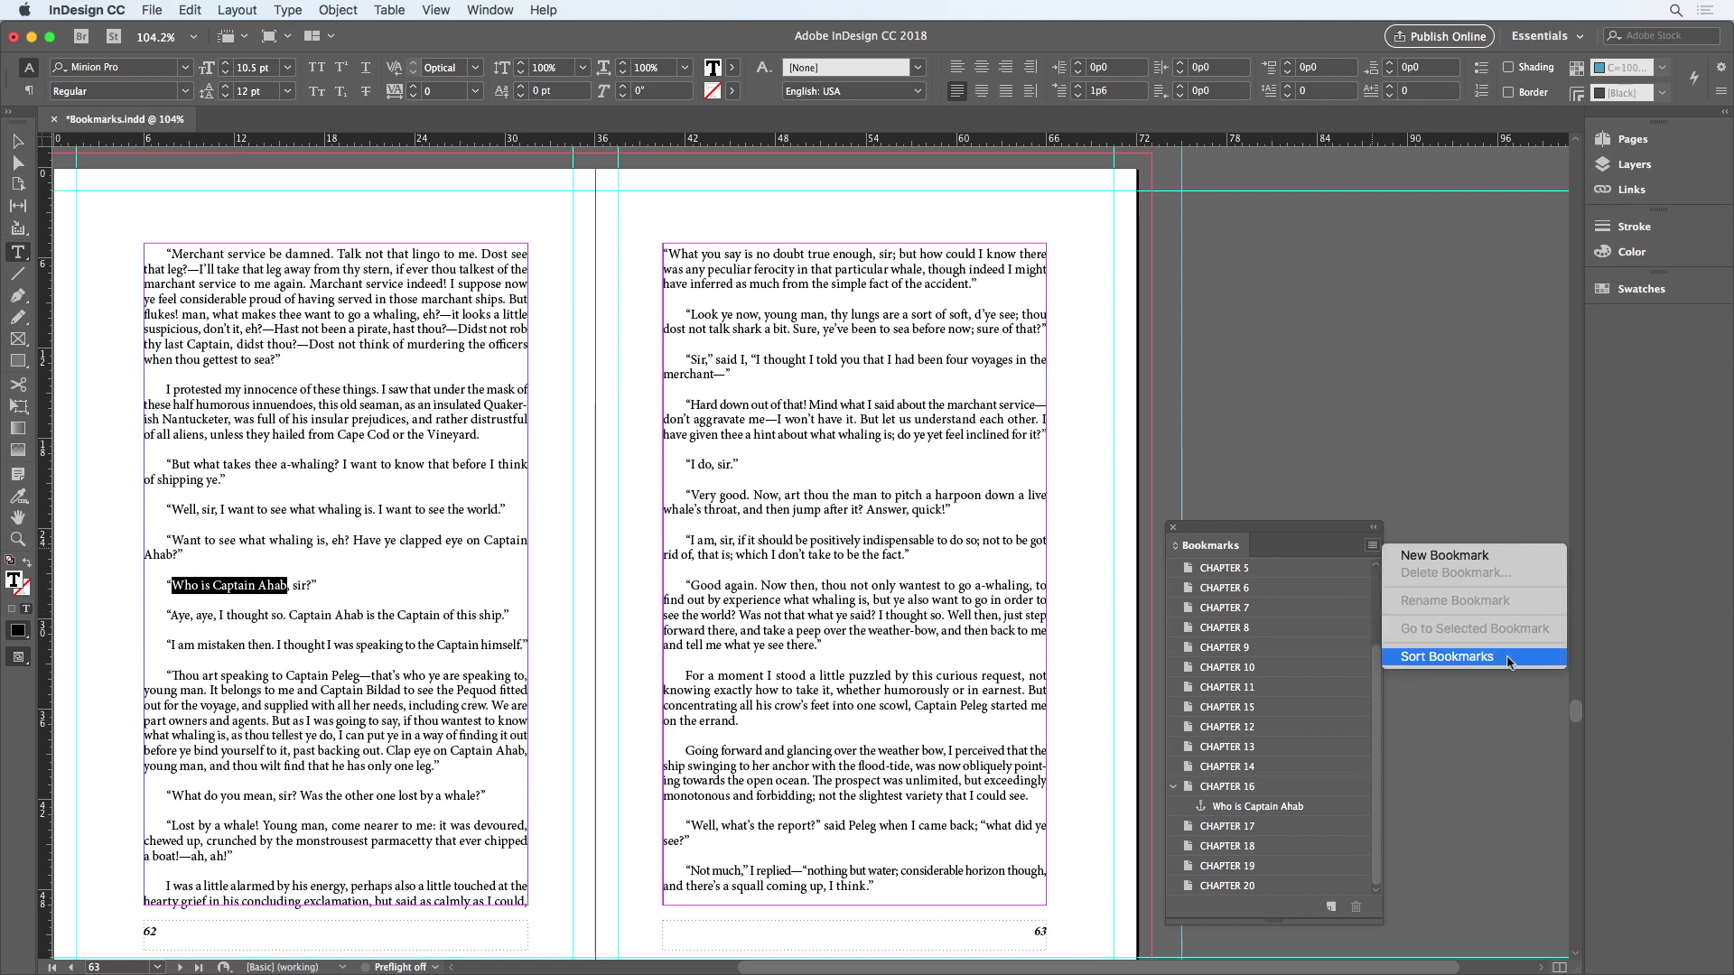
click(1445, 656)
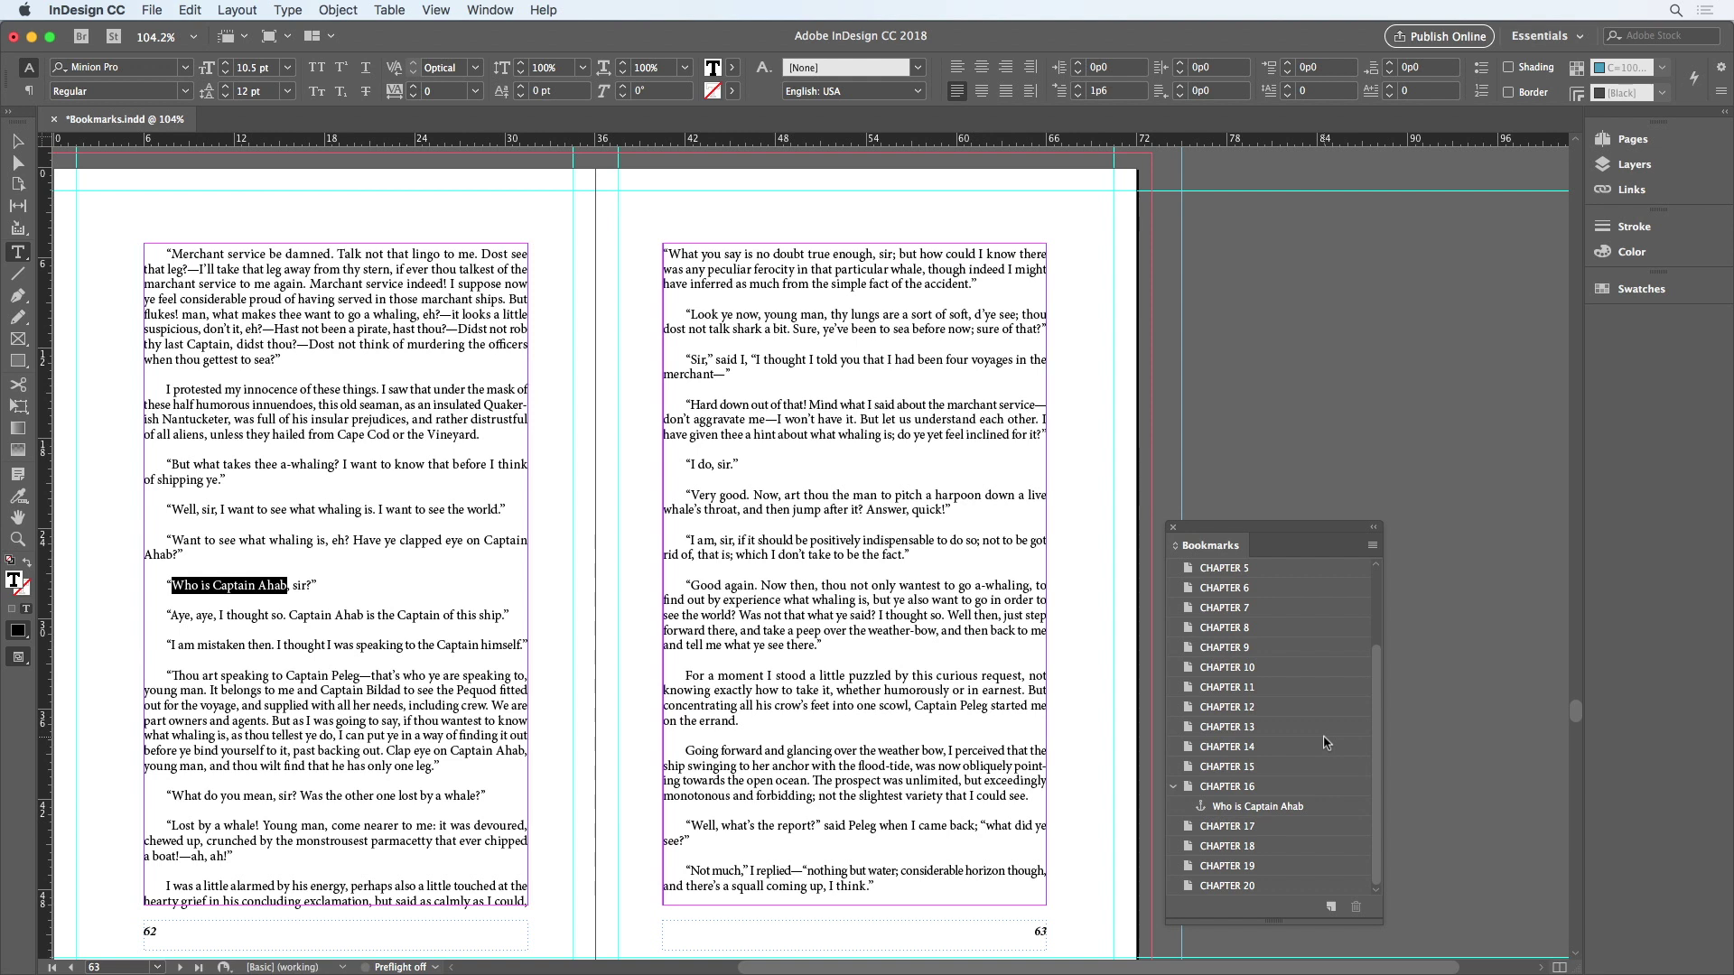
Step: Go to the CHAPTER 16 bookmark and rename it "CHAPTER 16 – add ship image"
click(1282, 788)
double_click(1282, 788)
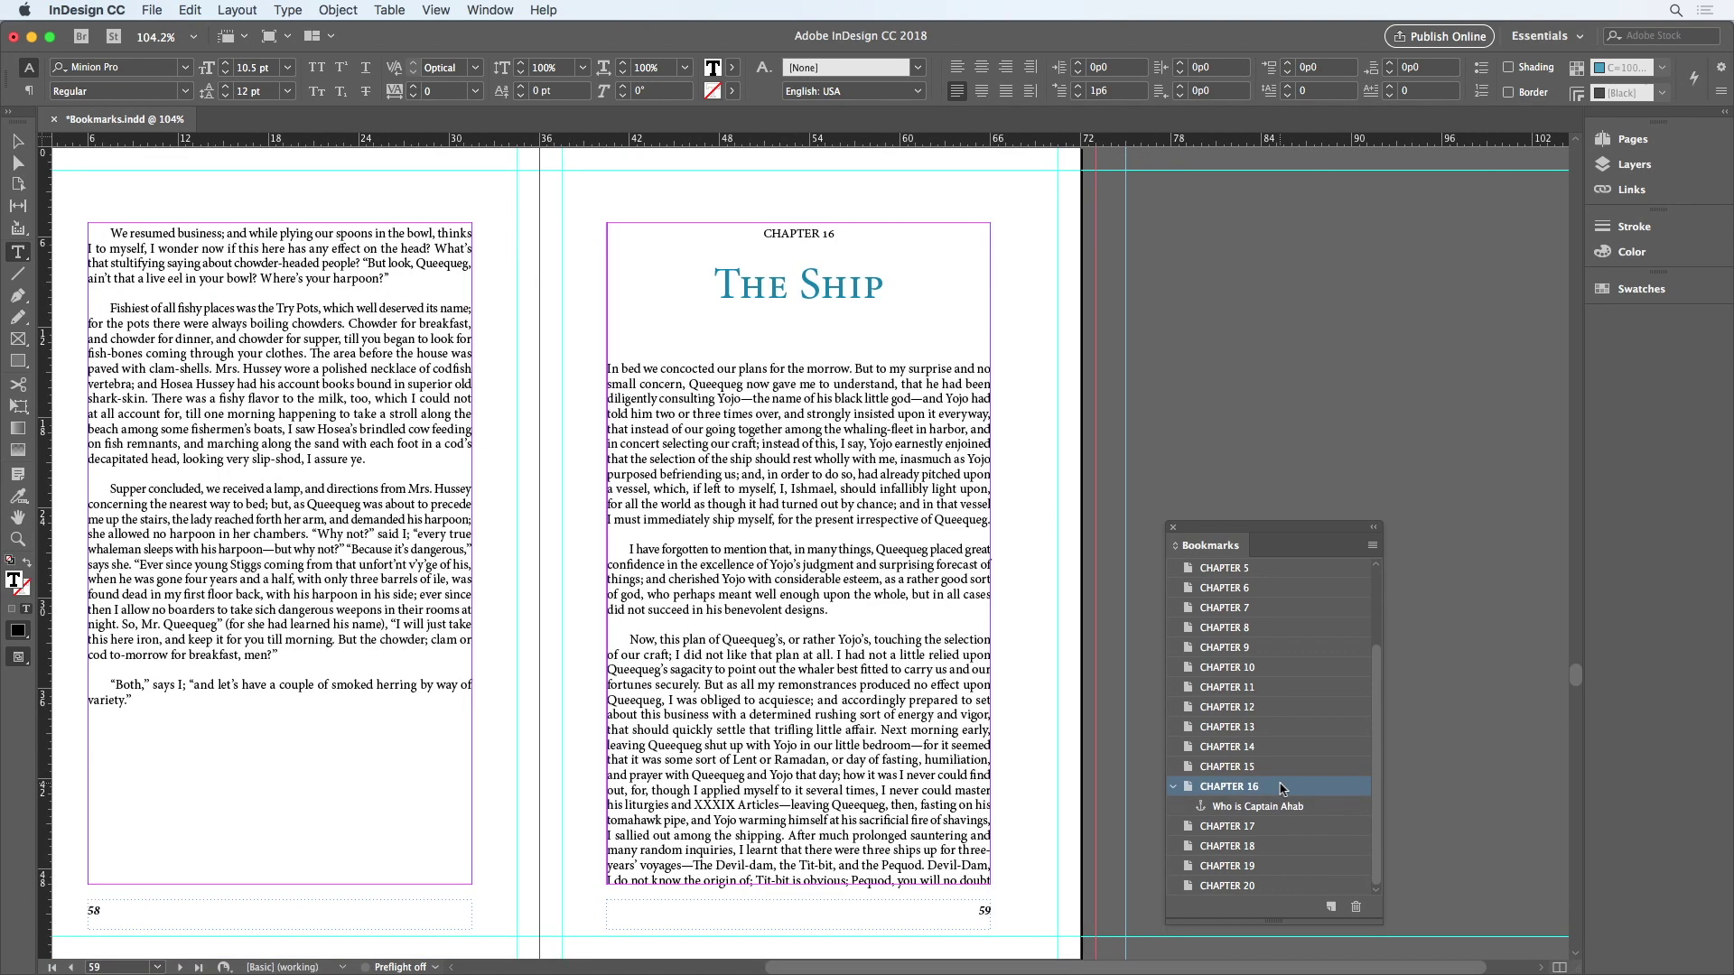
click(1239, 787)
key(Right)
text(– a)
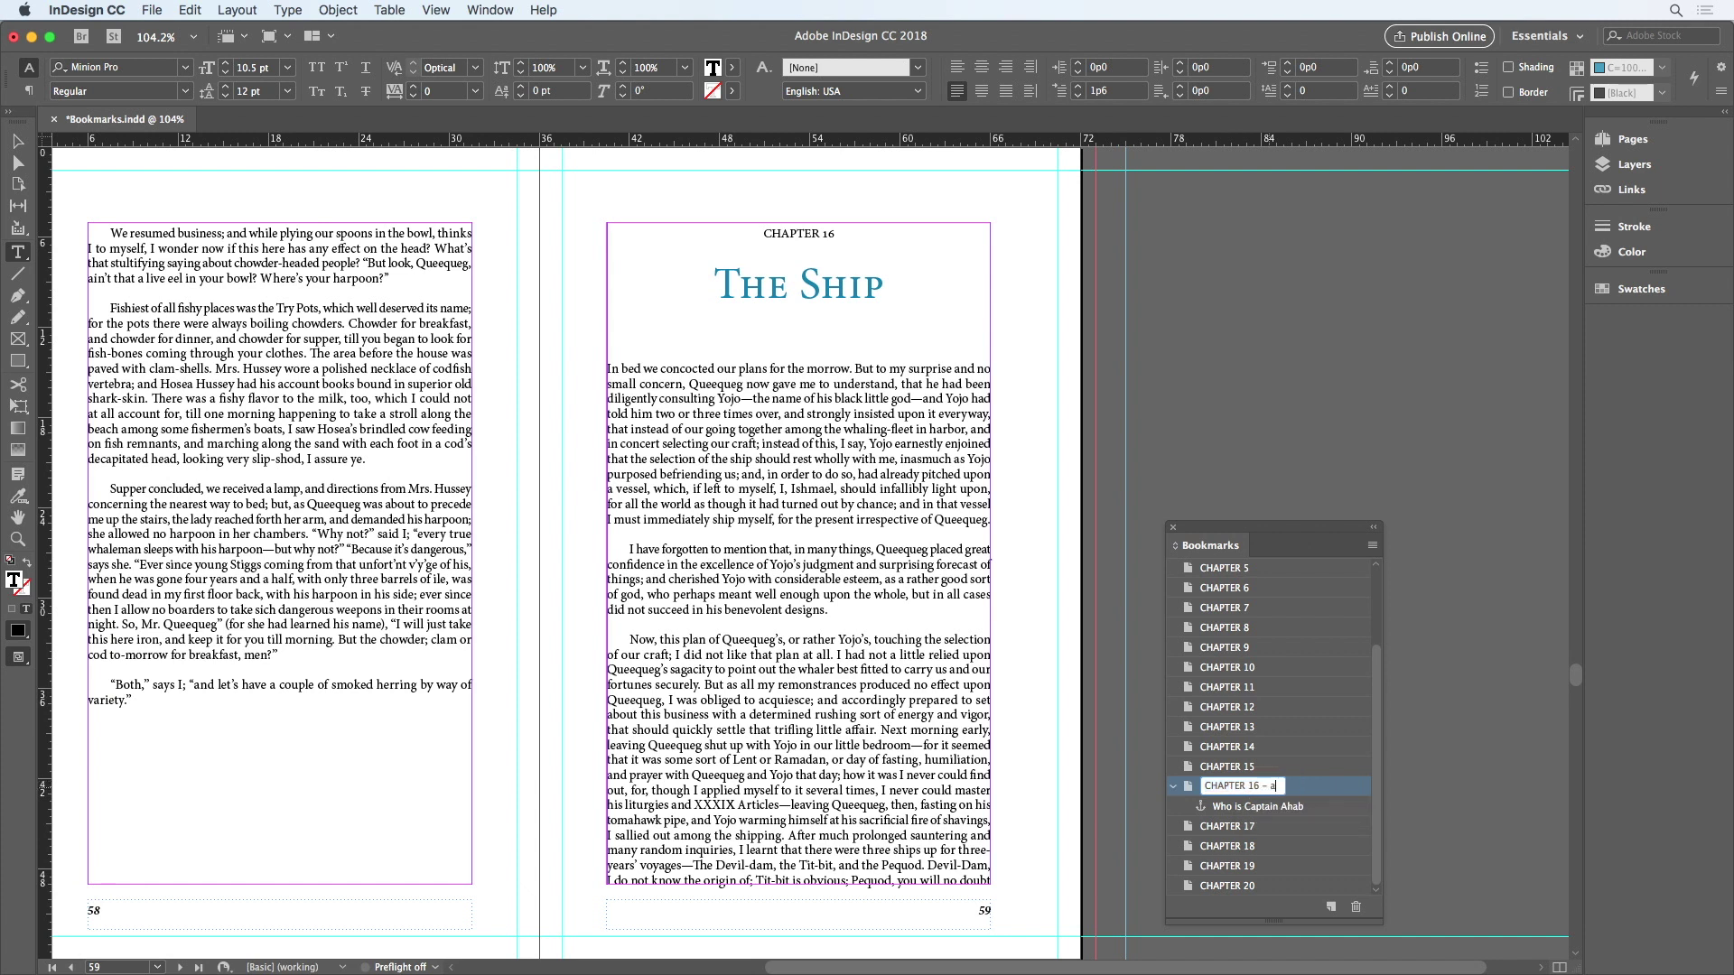
text(dd ship image)
key(Return)
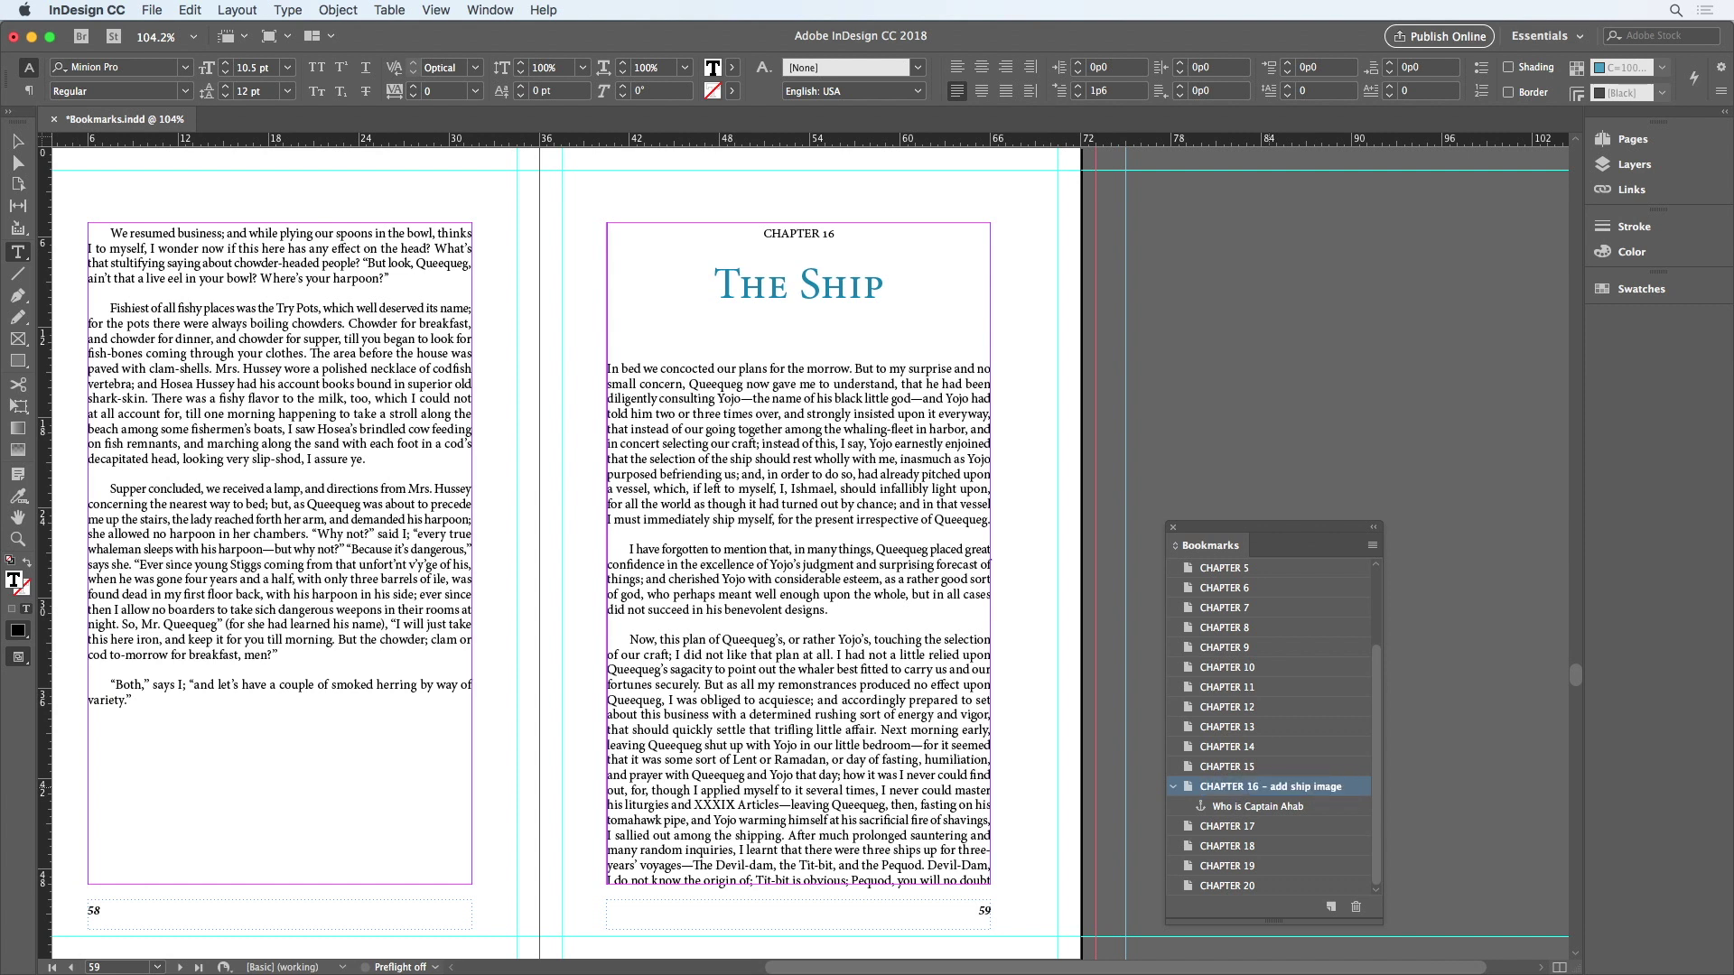